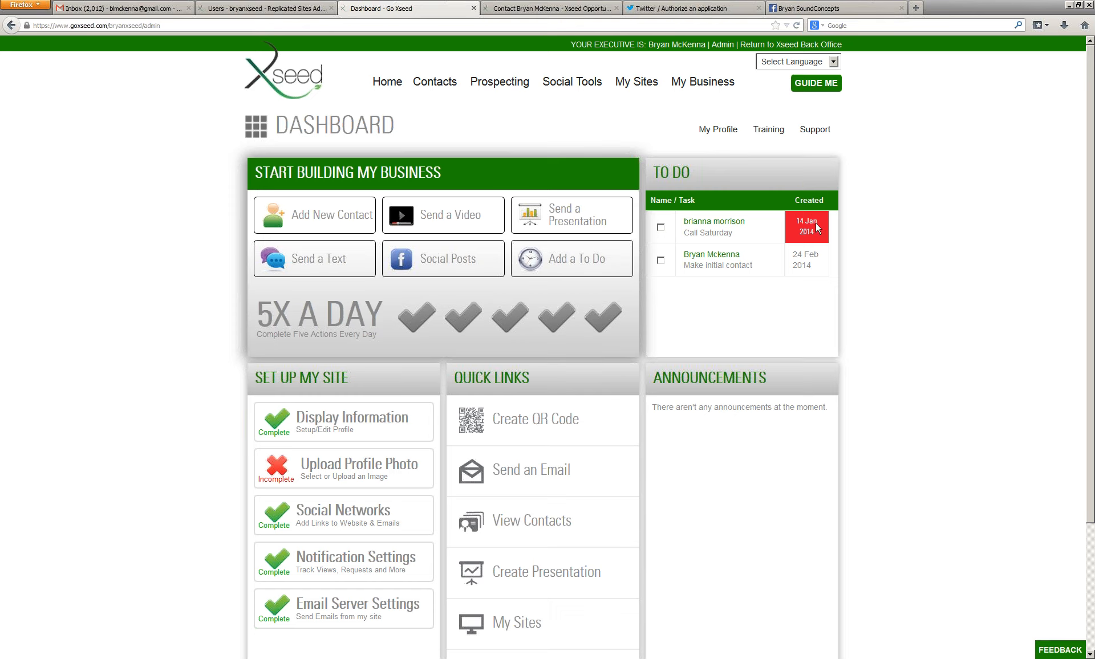
Step: Open the My Profile page from the dashboard
{"action": "mouse_move", "coordinate": [710, 133]}
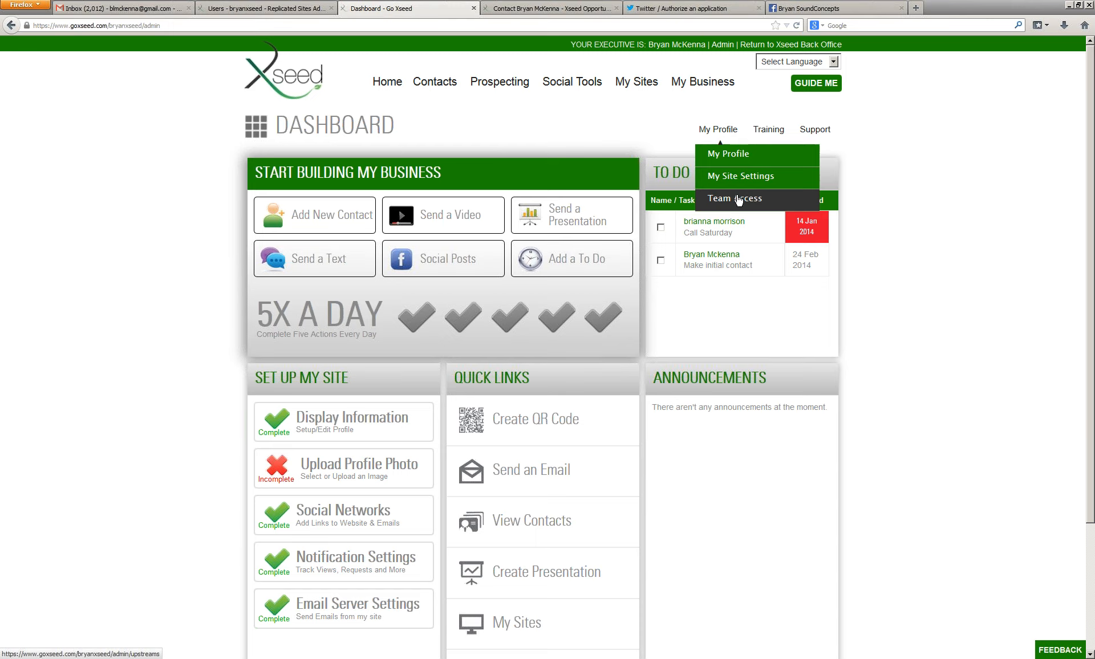
{"action": "left_click", "coordinate": [748, 163]}
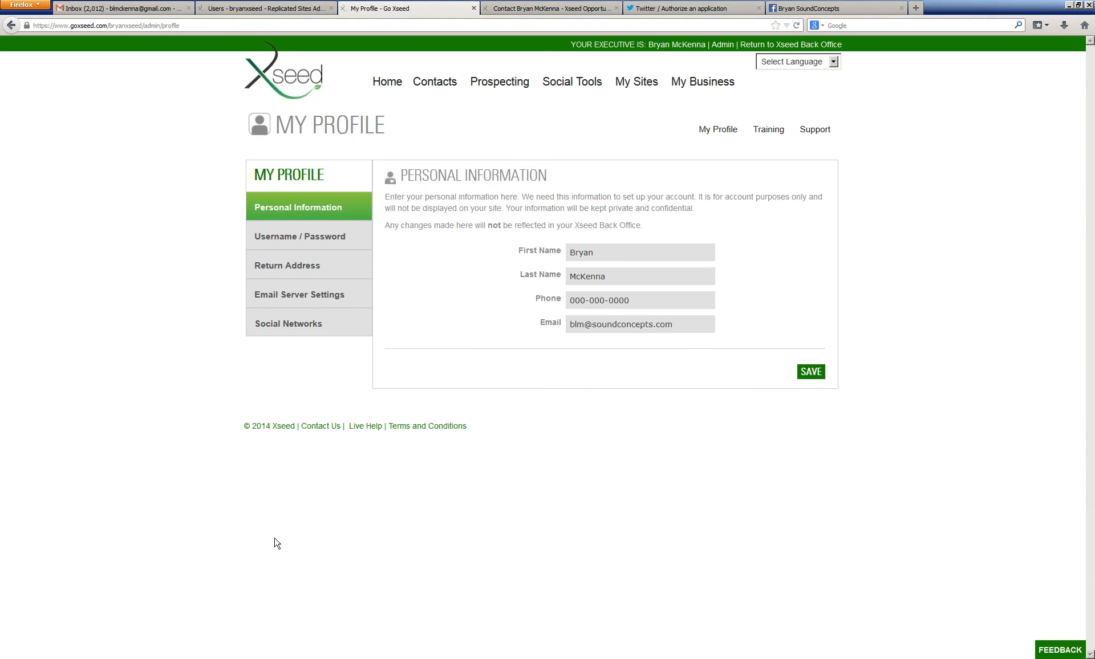
{"action": "left_click", "coordinate": [397, 93]}
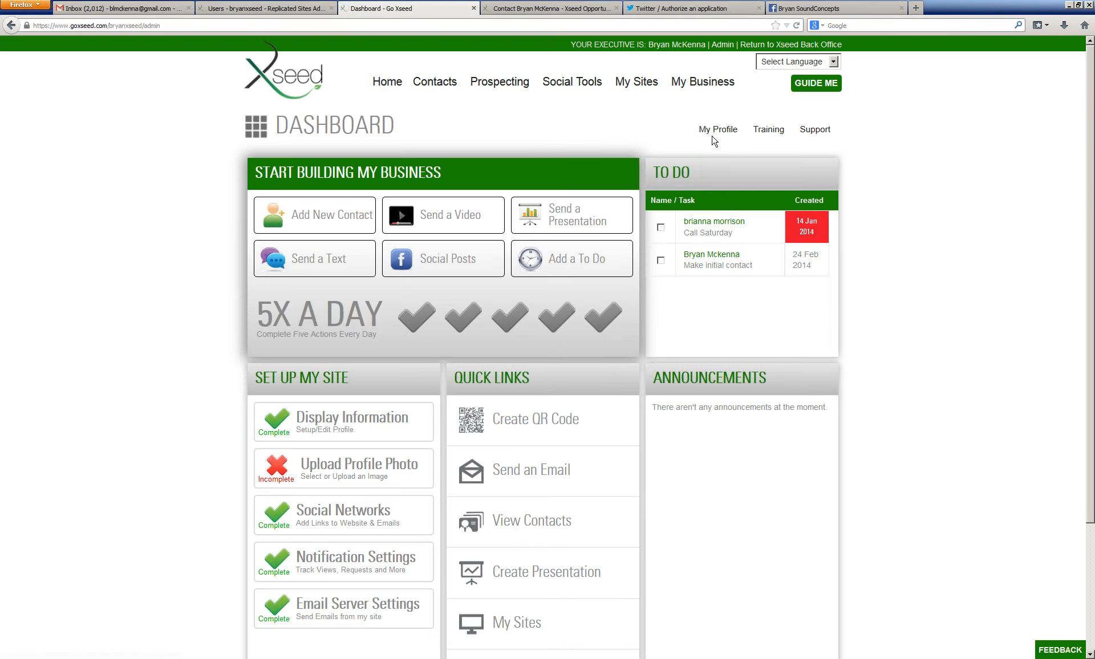
{"action": "left_click", "coordinate": [721, 156]}
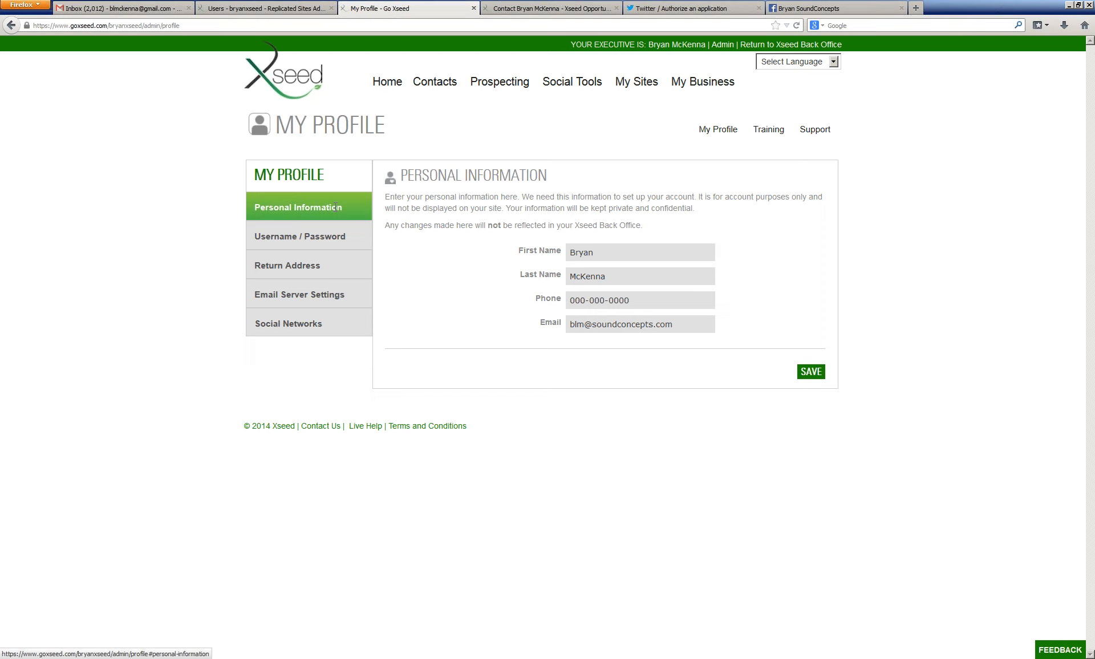
Step: Copy the xseedlifestyle.com personalized URL from the Username / Password section and open it in another browser tab
{"action": "left_click", "coordinate": [318, 234]}
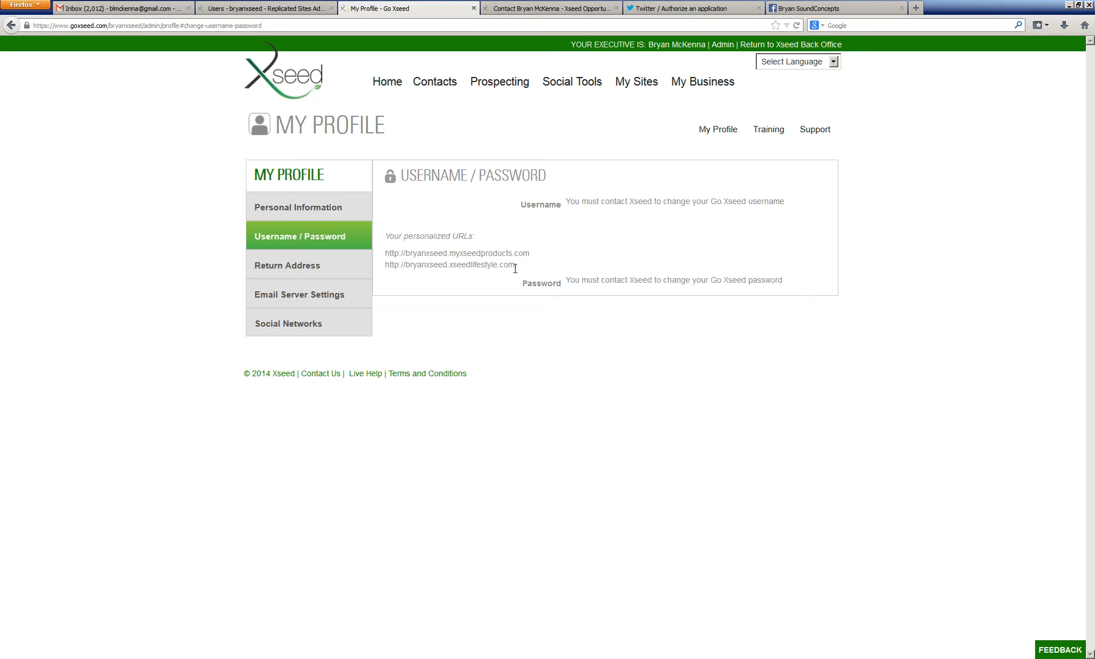
{"action": "left_click_drag", "start_coordinate": [517, 267], "coordinate": [387, 270]}
{"action": "right_click", "coordinate": [407, 266]}
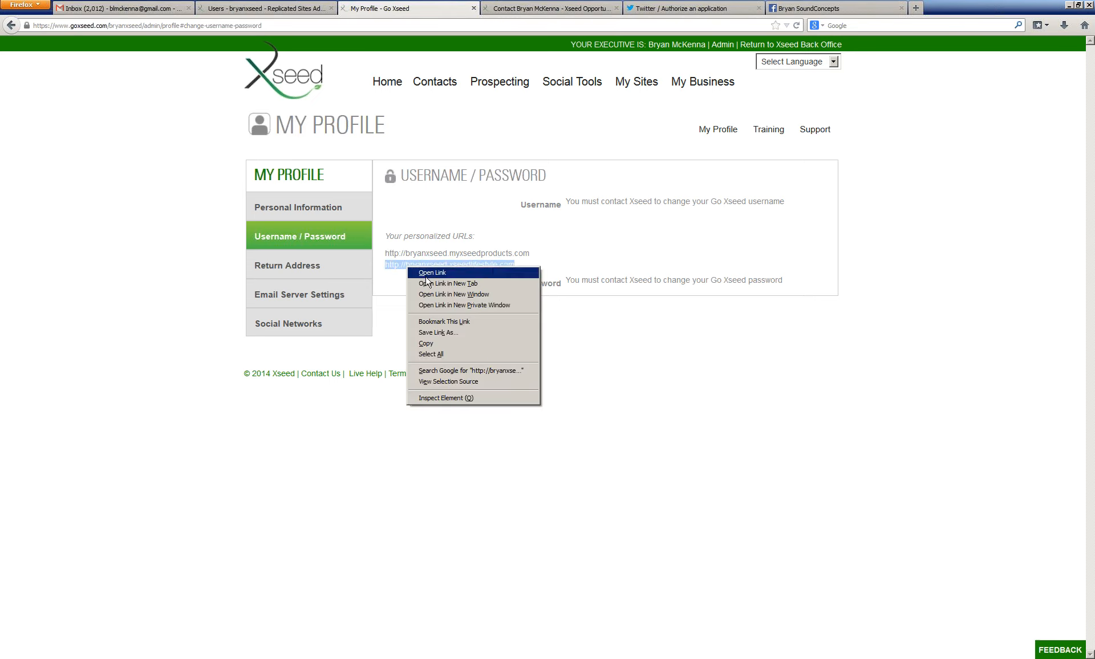
{"action": "left_click", "coordinate": [426, 343]}
{"action": "left_click", "coordinate": [673, 8]}
{"action": "left_click", "coordinate": [661, 25]}
{"action": "left_click", "coordinate": [661, 25]}
{"action": "right_click", "coordinate": [90, 14]}
{"action": "left_click_drag", "start_coordinate": [360, 25], "coordinate": [86, 21]}
{"action": "key", "text": "ctrl+v"}
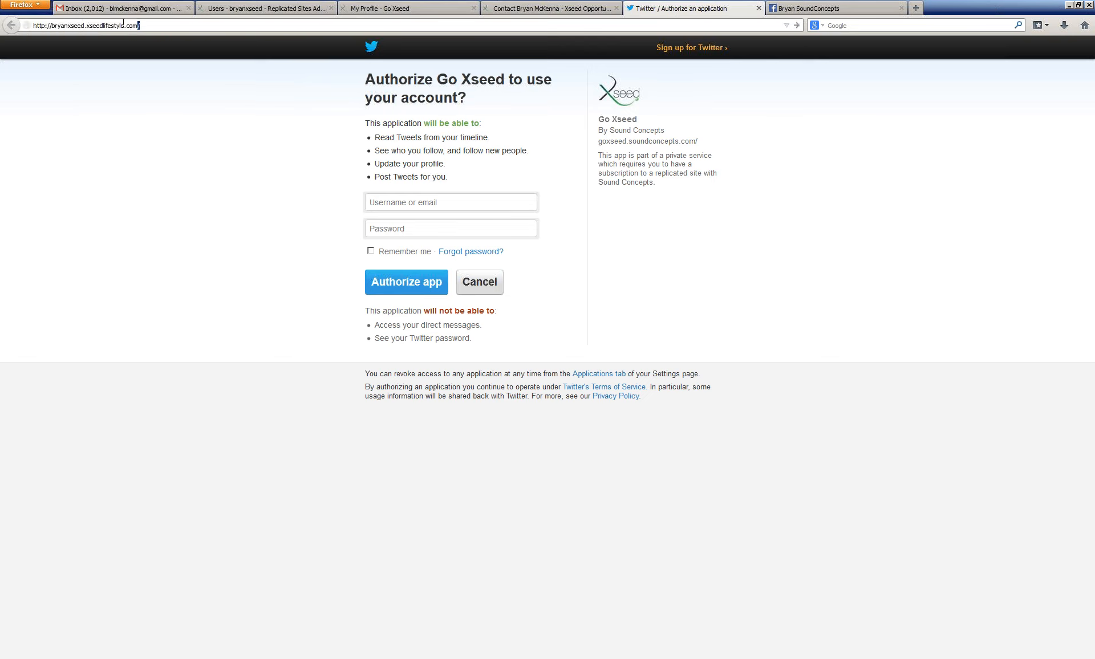
{"action": "key", "text": "Return"}
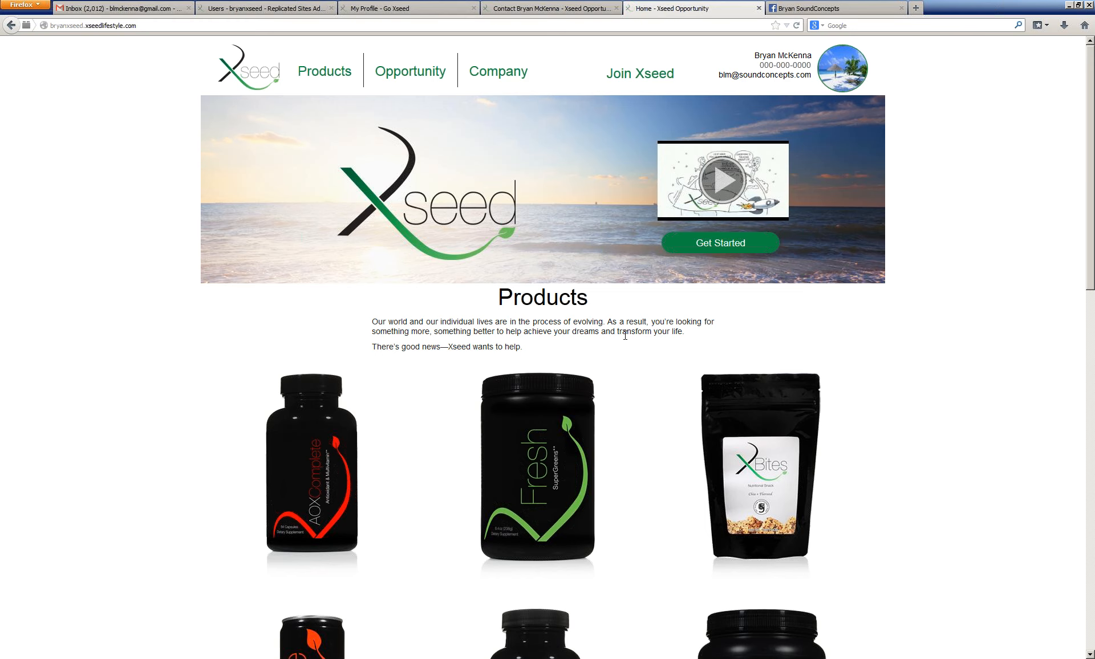
Step: Browse the replicated site's products and its contact page
{"action": "scroll", "coordinate": [625, 335], "scroll_direction": "down", "scroll_amount": 3}
{"action": "scroll", "coordinate": [626, 335], "scroll_direction": "down", "scroll_amount": 4}
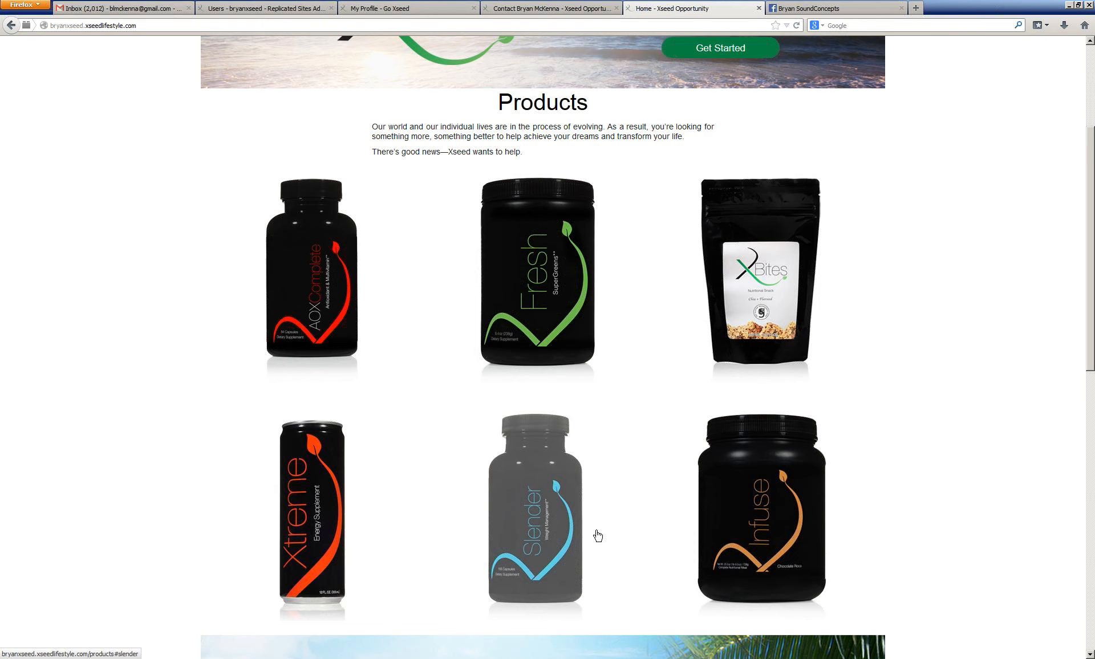
{"action": "left_click", "coordinate": [557, 7]}
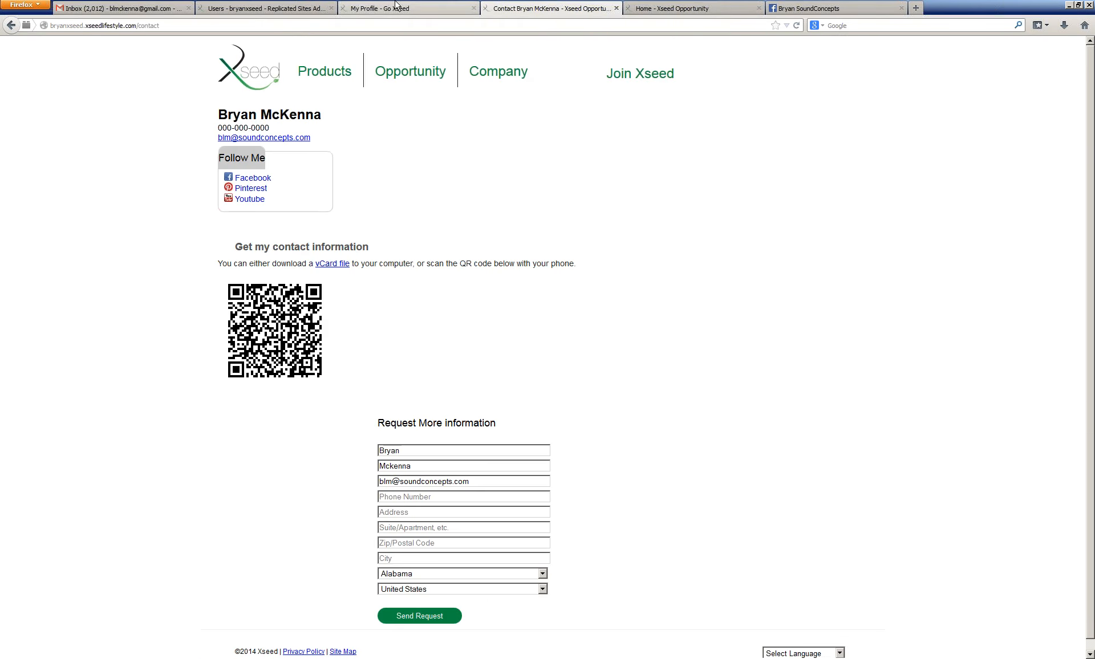
Step: Back in My Profile, open the Return Address section and then Email Server Settings
{"action": "left_click", "coordinate": [366, 7]}
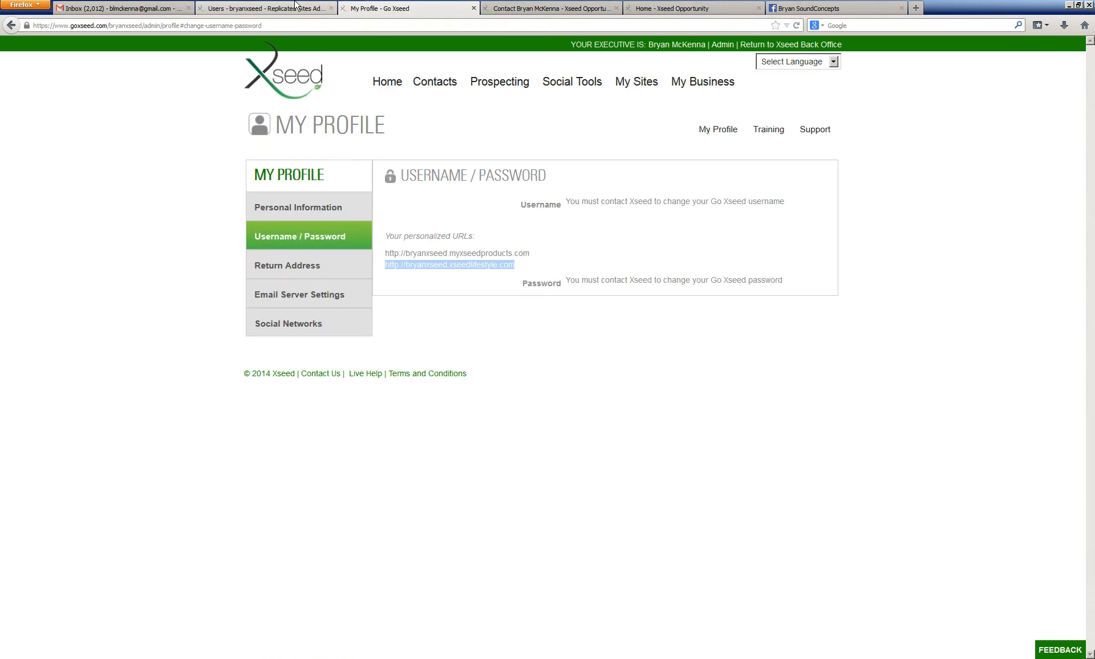
{"action": "left_click", "coordinate": [328, 266]}
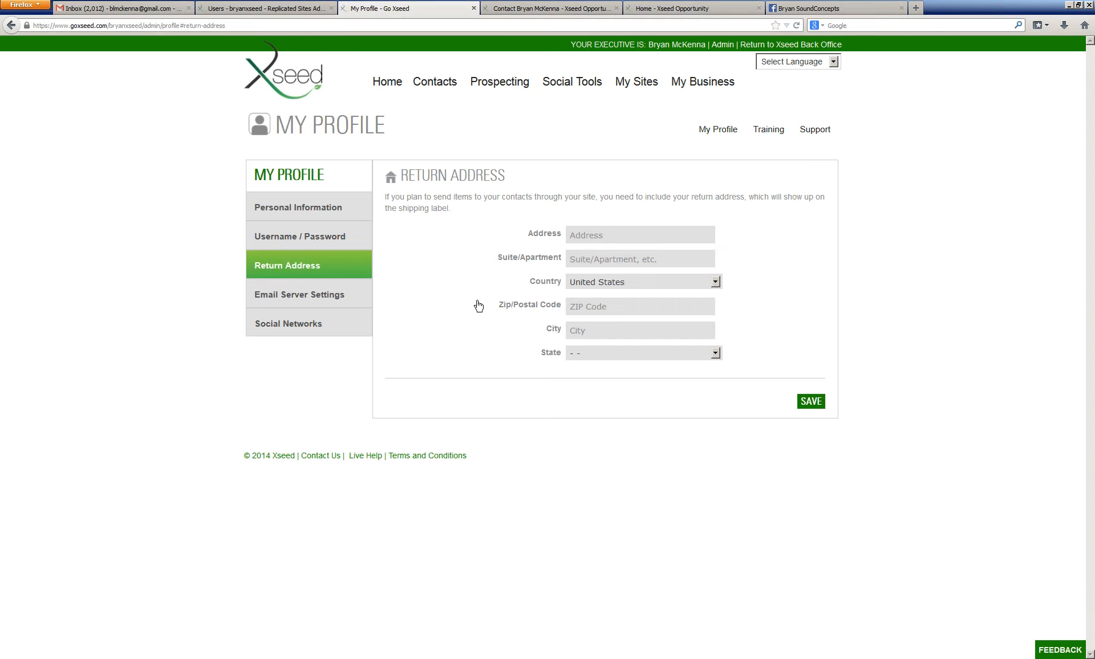
{"action": "left_click", "coordinate": [360, 299]}
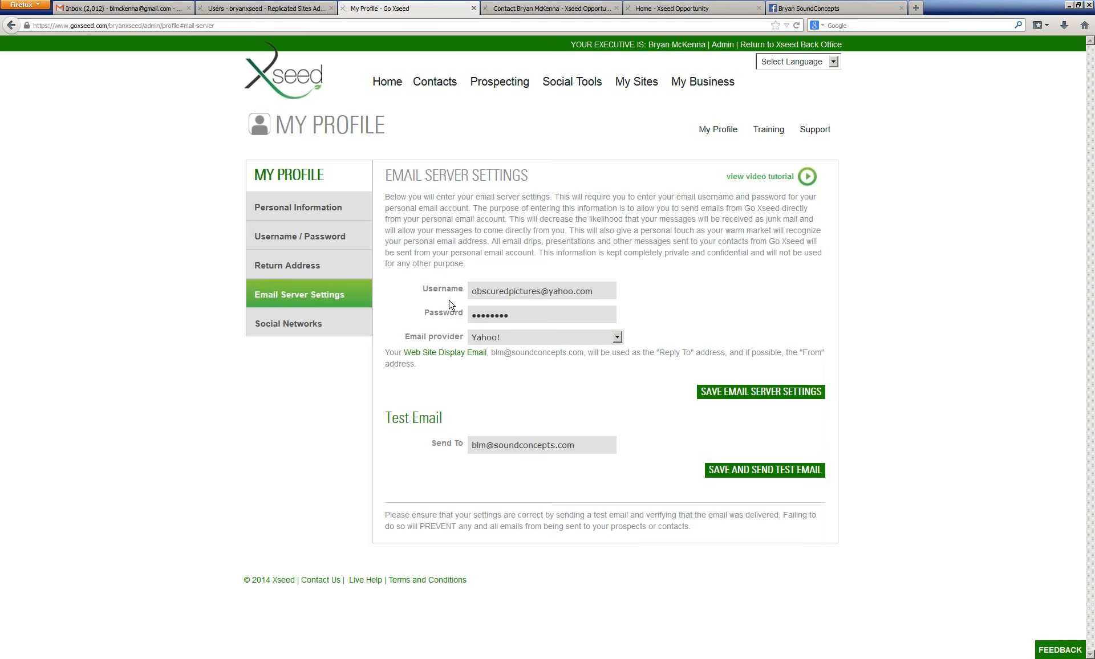
Step: Switch the email provider to Manually configure SMTP to view its manual settings, then set it back to Yahoo!
{"action": "left_click", "coordinate": [587, 340]}
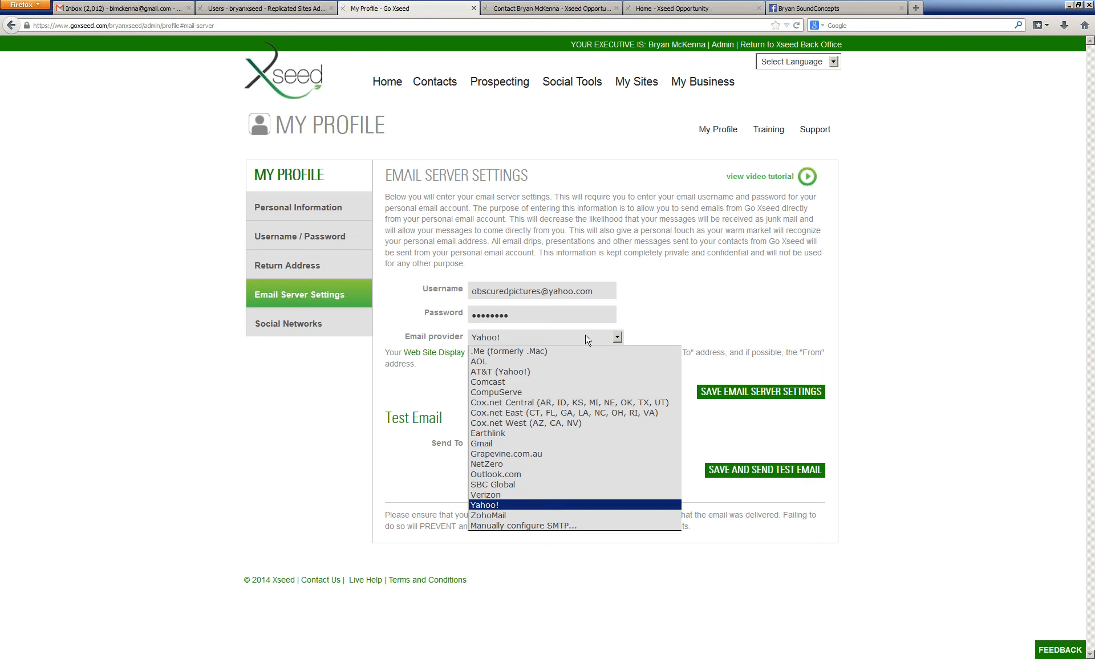
{"action": "left_click", "coordinate": [560, 526]}
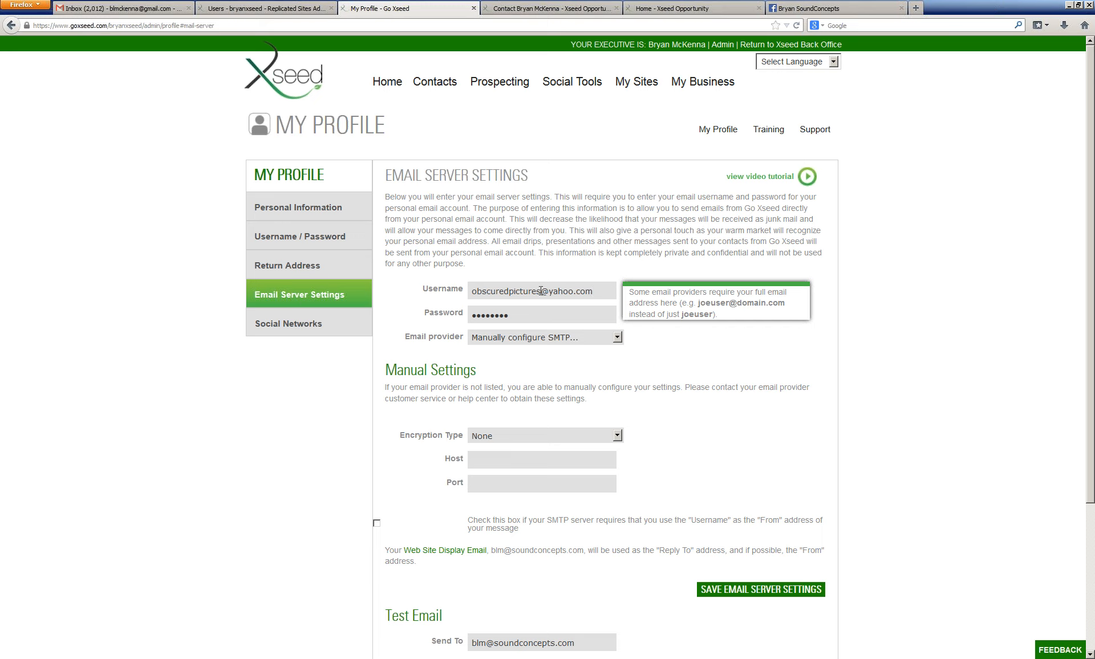
{"action": "left_click_drag", "start_coordinate": [541, 291], "coordinate": [617, 287]}
{"action": "left_click", "coordinate": [621, 277]}
{"action": "left_click", "coordinate": [562, 312]}
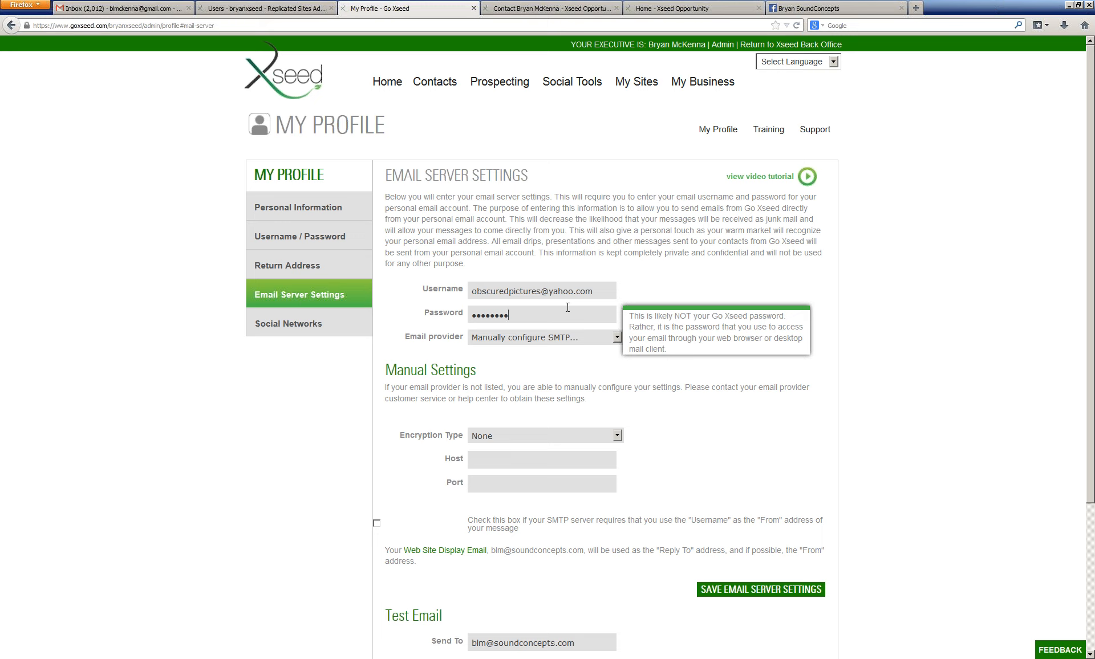
{"action": "left_click", "coordinate": [590, 340]}
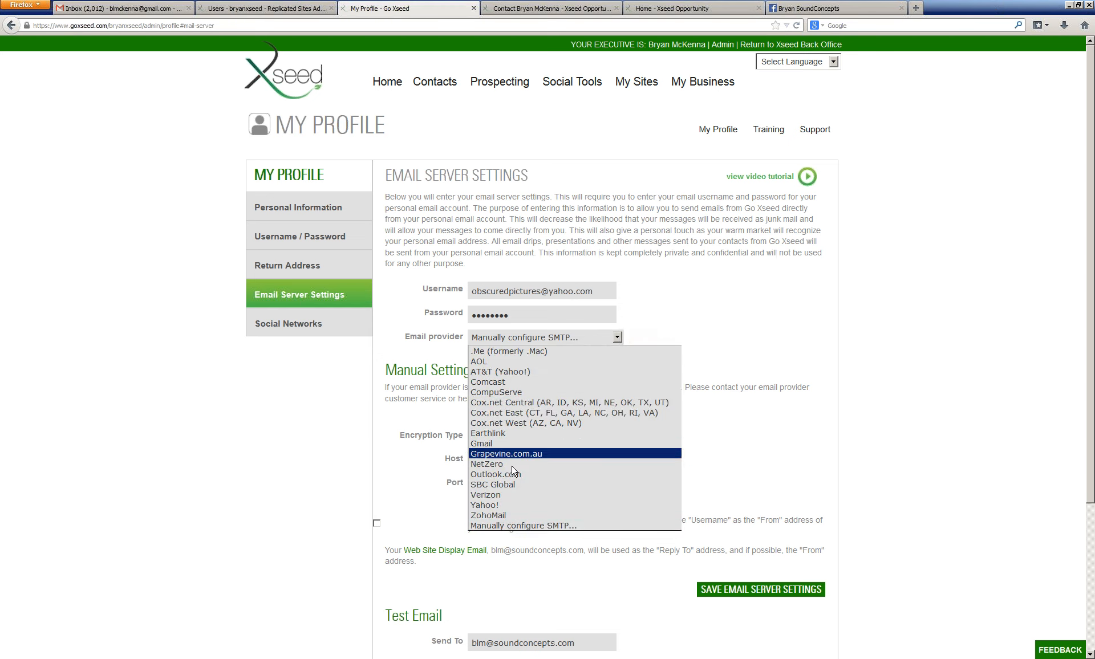
{"action": "left_click", "coordinate": [498, 506]}
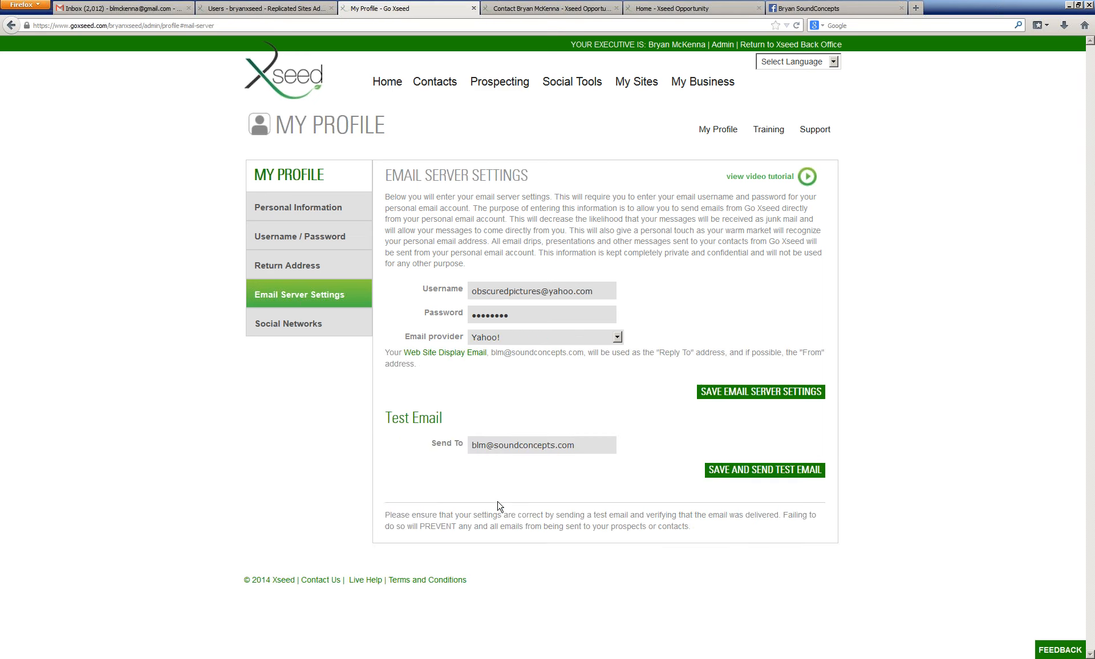
Step: Try to save the email settings and send a test email
{"action": "left_click", "coordinate": [604, 342]}
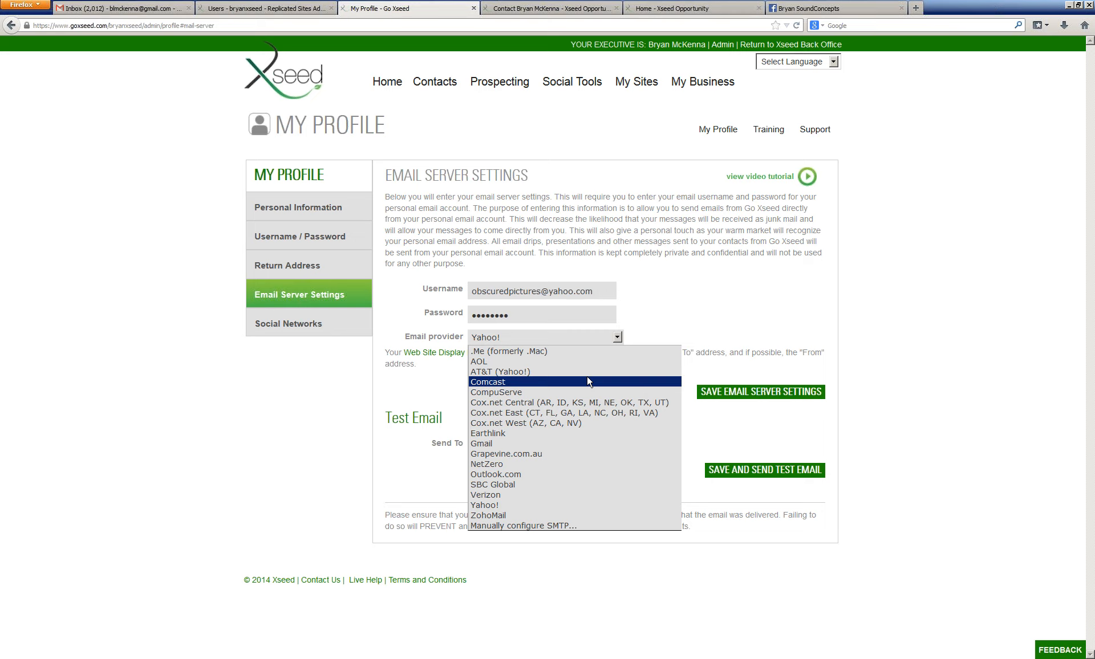
{"action": "left_click", "coordinate": [769, 471]}
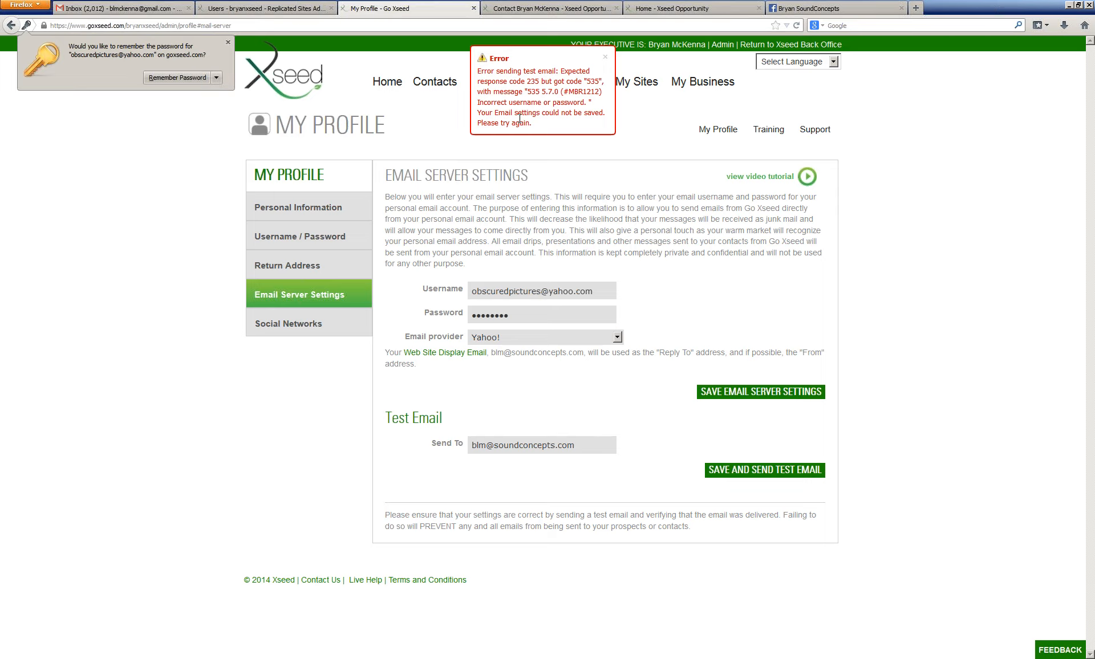
Step: Re-enter the email account password and save the email server settings
{"action": "left_click", "coordinate": [599, 291]}
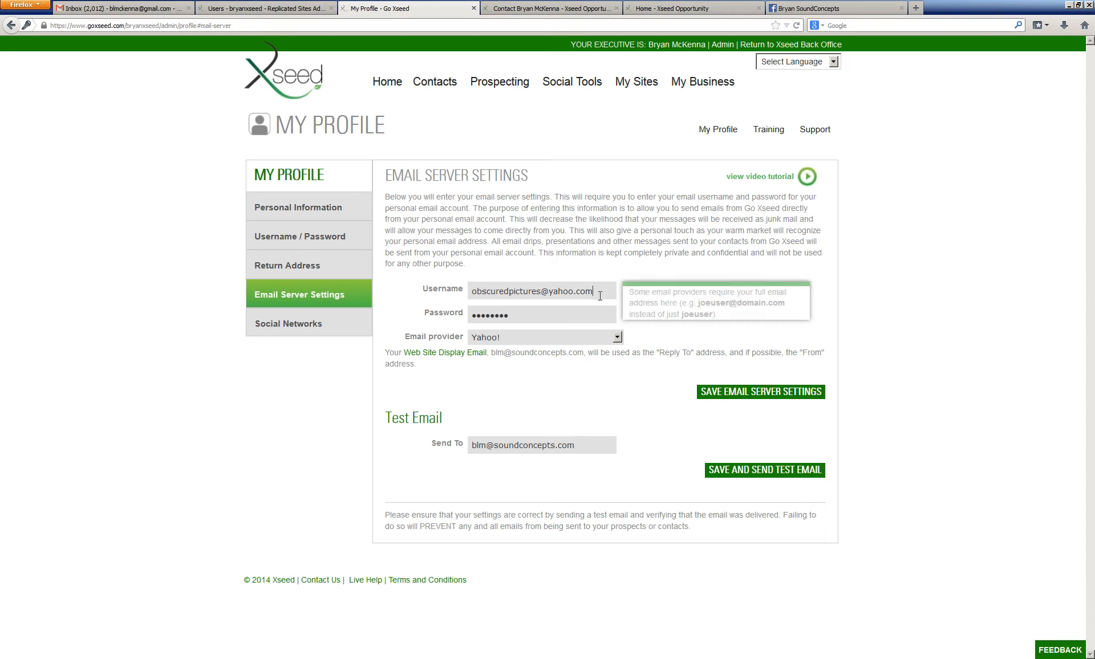
{"action": "key", "text": "Tab"}
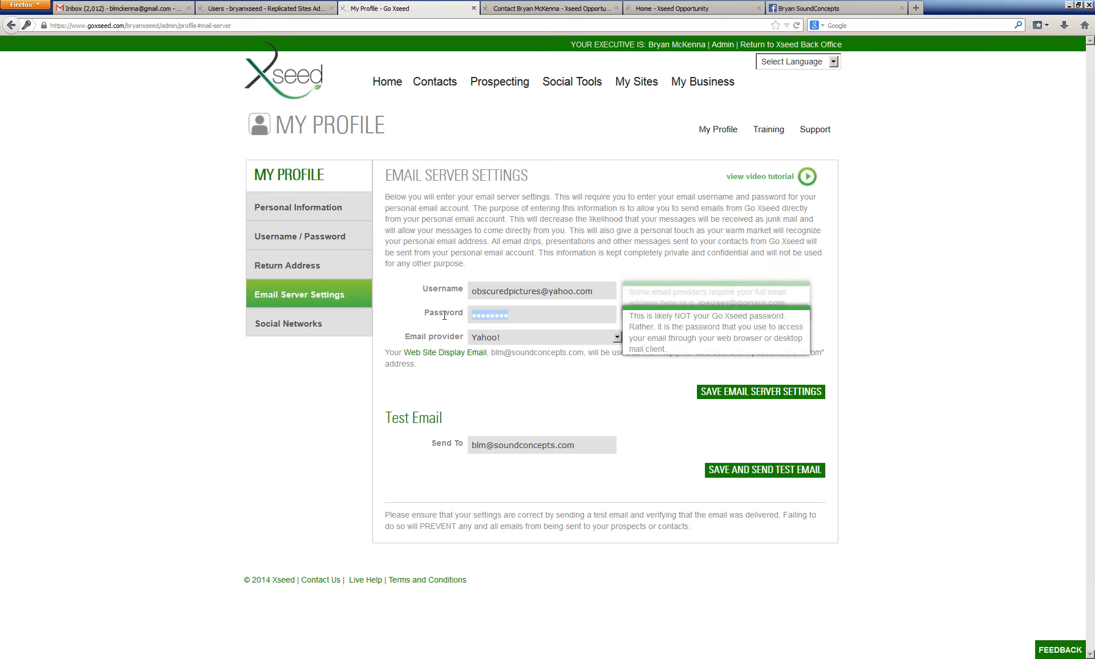
{"action": "key", "text": "BackSpace"}
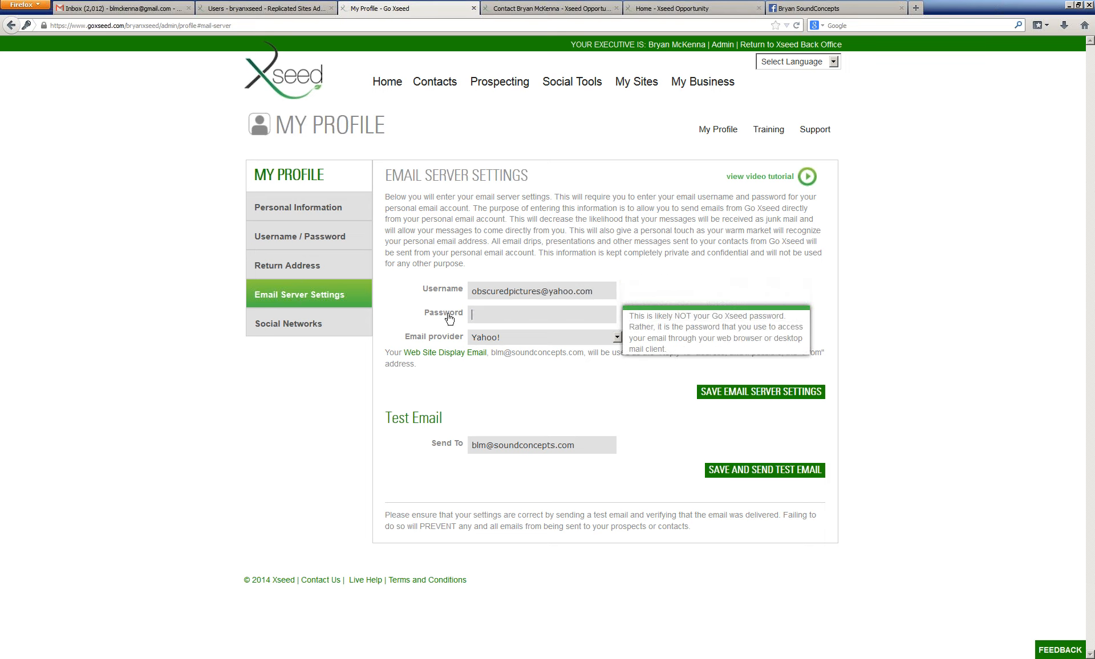
{"action": "type", "text": "*********"}
{"action": "left_click", "coordinate": [740, 399]}
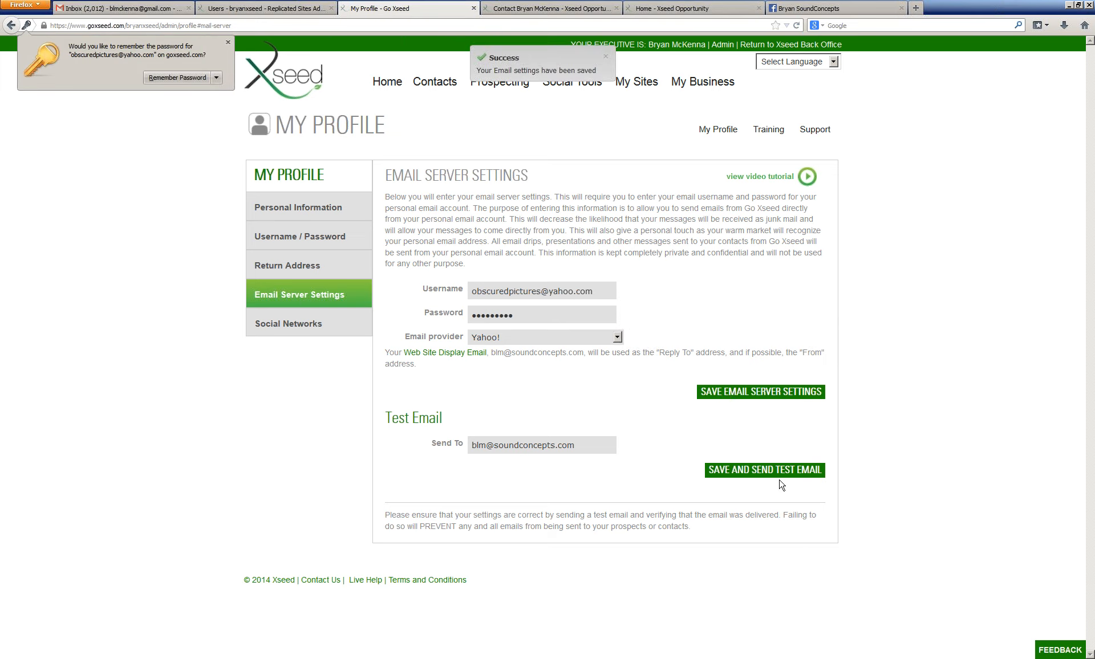
Step: Send a test email and open the received test message, then return to the browser
{"action": "left_click", "coordinate": [796, 469]}
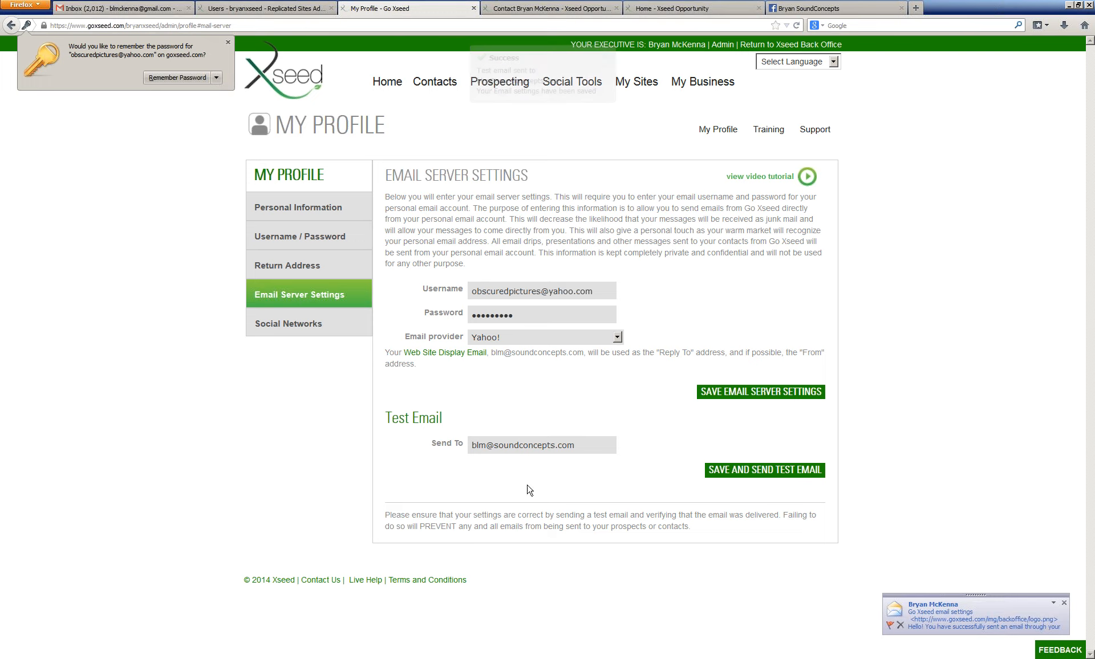
{"action": "left_click", "coordinate": [927, 622]}
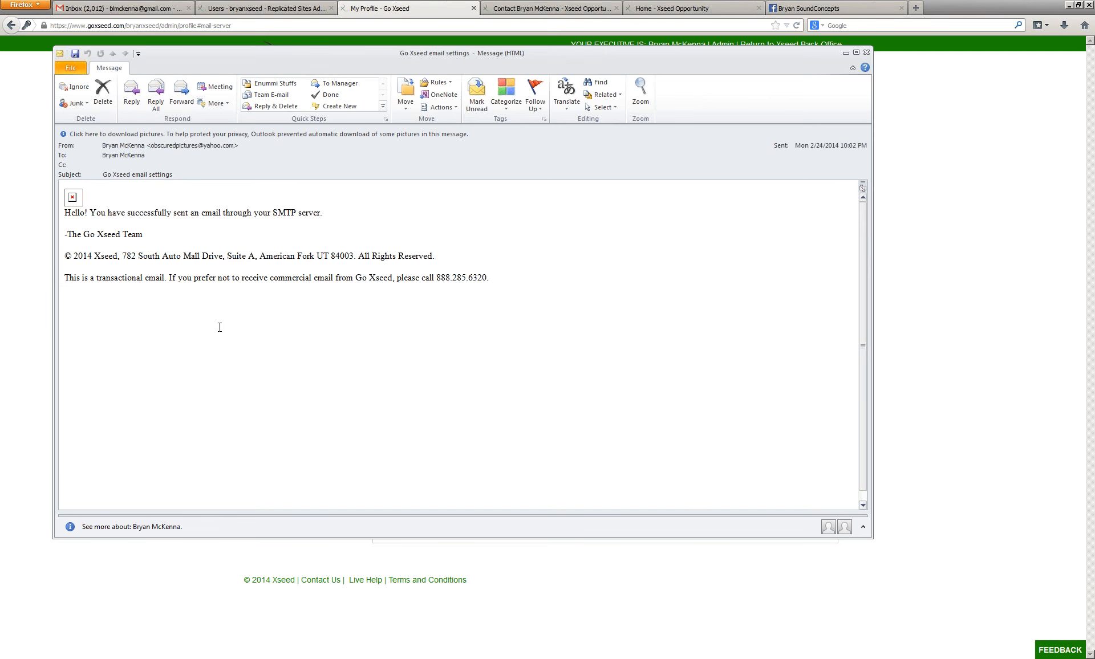
{"action": "left_click", "coordinate": [33, 381]}
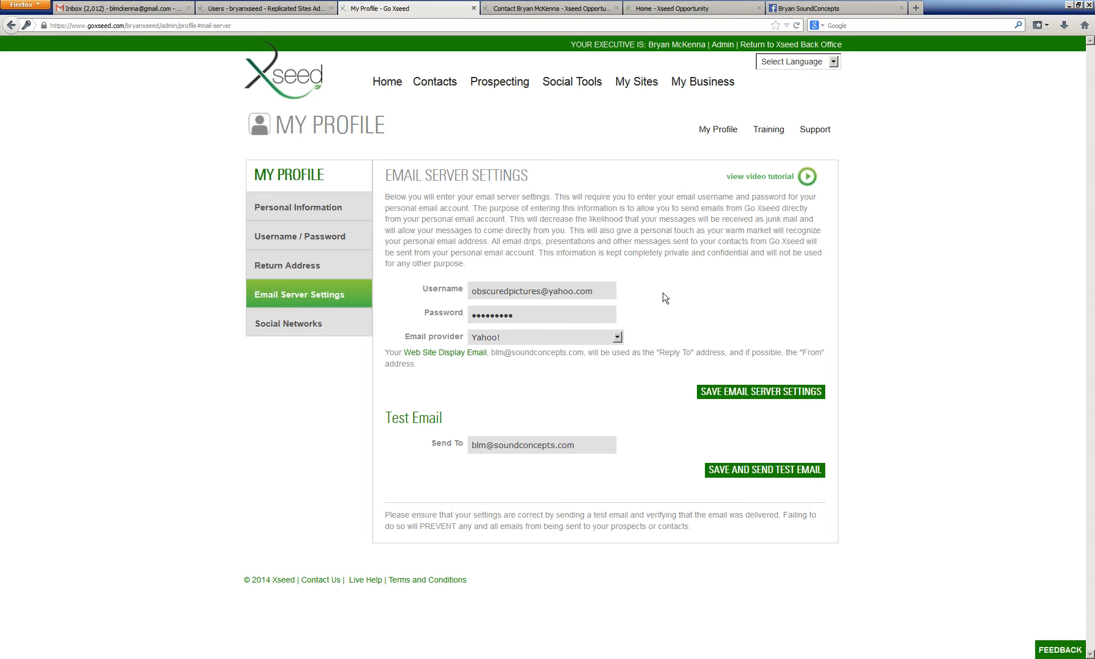
Step: Delete a character from the email account password field
{"action": "left_click", "coordinate": [583, 316]}
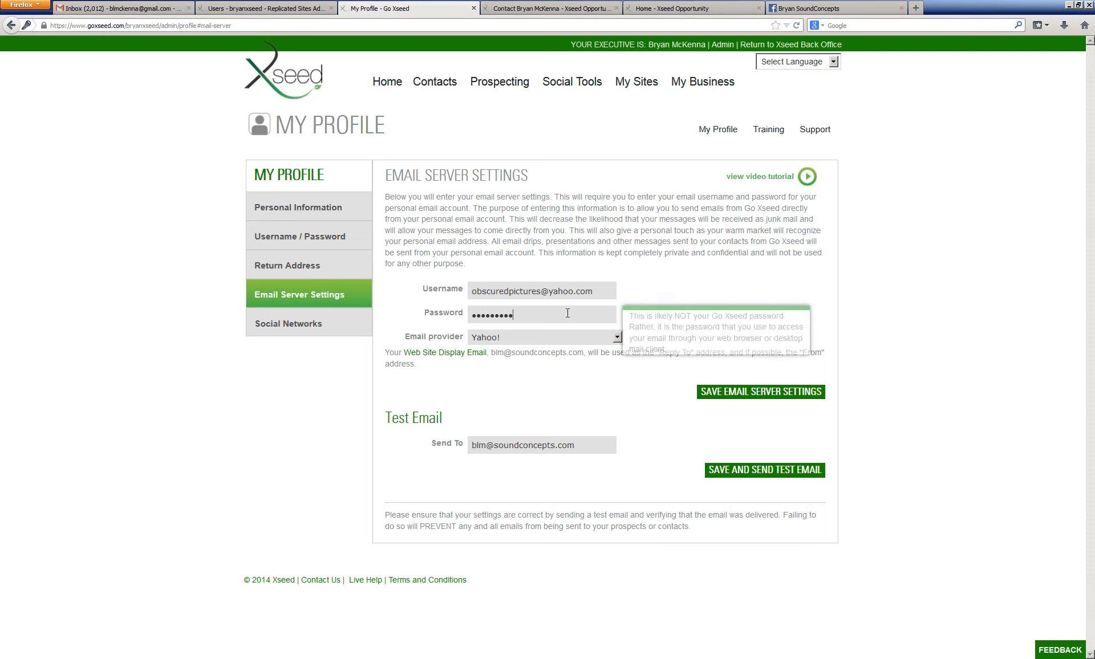
{"action": "key", "text": "BackSpace"}
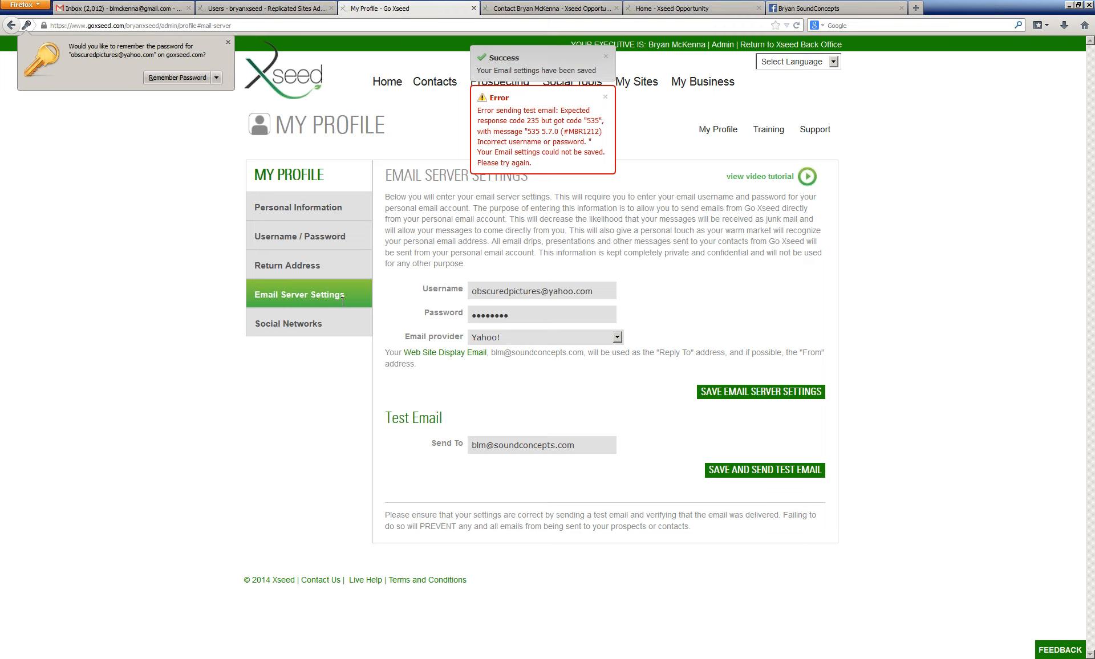
{"action": "left_click", "coordinate": [294, 399]}
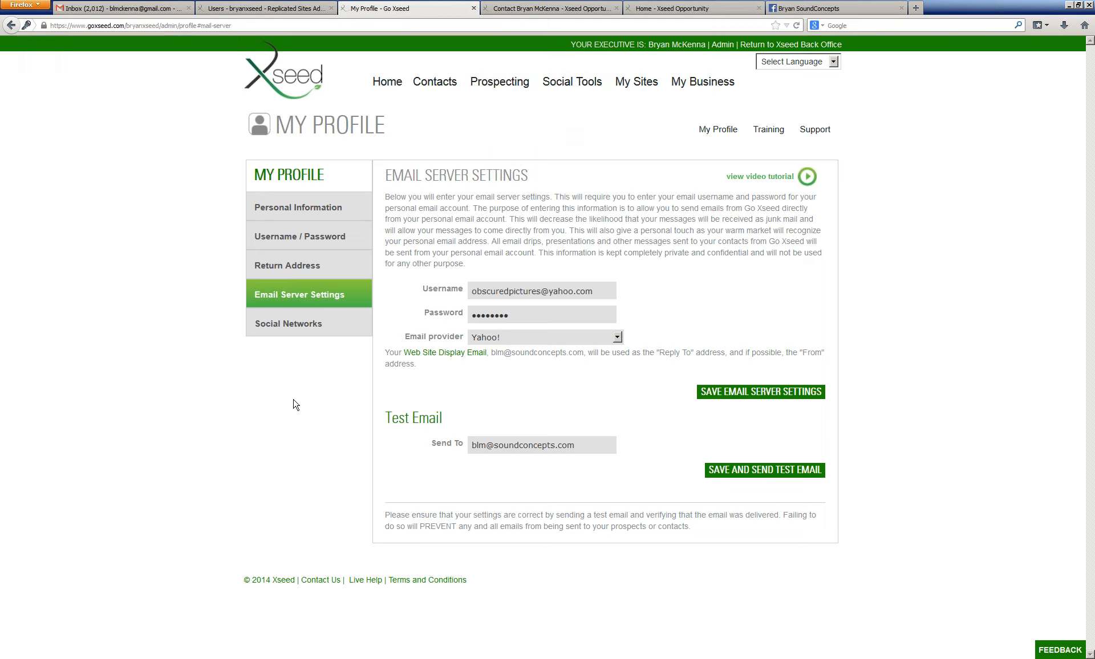
Step: Review the Social Networks section's username fields, then return to the replicated site's home page
{"action": "left_click", "coordinate": [335, 336]}
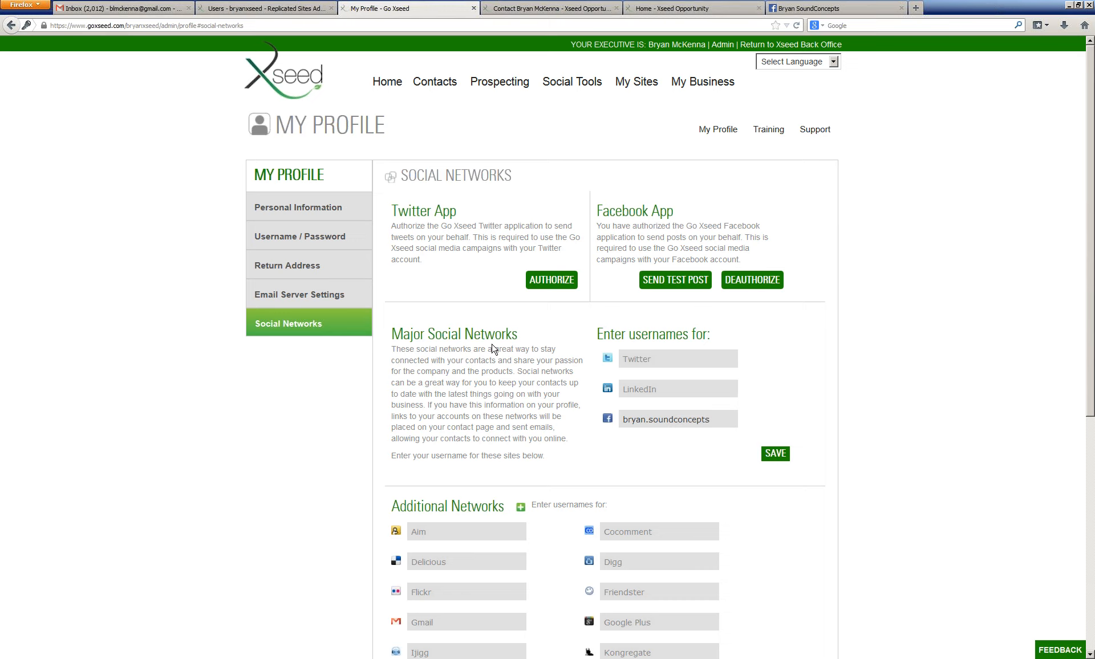
{"action": "scroll", "coordinate": [494, 349], "scroll_direction": "down", "scroll_amount": 5}
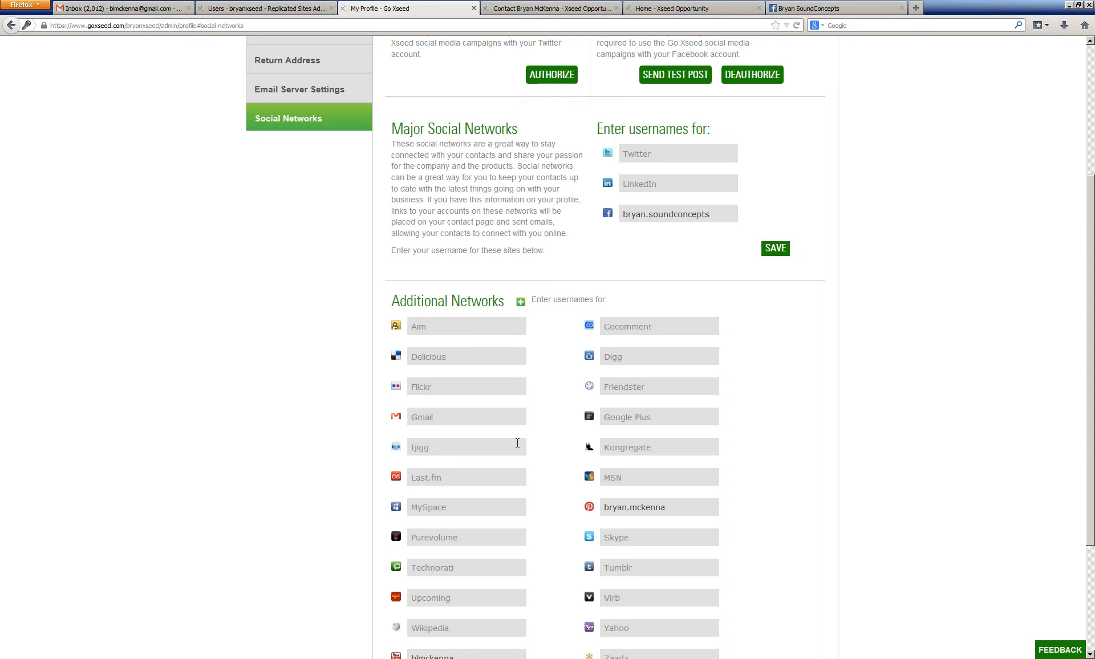
{"action": "scroll", "coordinate": [539, 476], "scroll_direction": "down", "scroll_amount": 1}
{"action": "scroll", "coordinate": [539, 475], "scroll_direction": "down", "scroll_amount": 3}
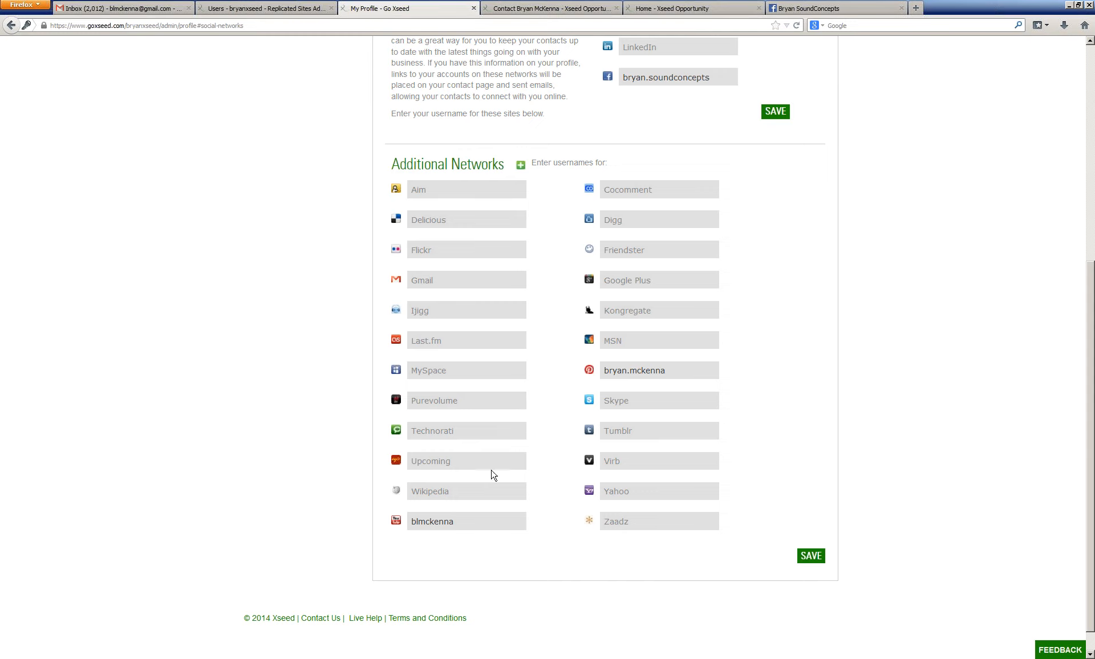
{"action": "scroll", "coordinate": [374, 296], "scroll_direction": "up", "scroll_amount": 1}
{"action": "scroll", "coordinate": [373, 296], "scroll_direction": "up", "scroll_amount": 1}
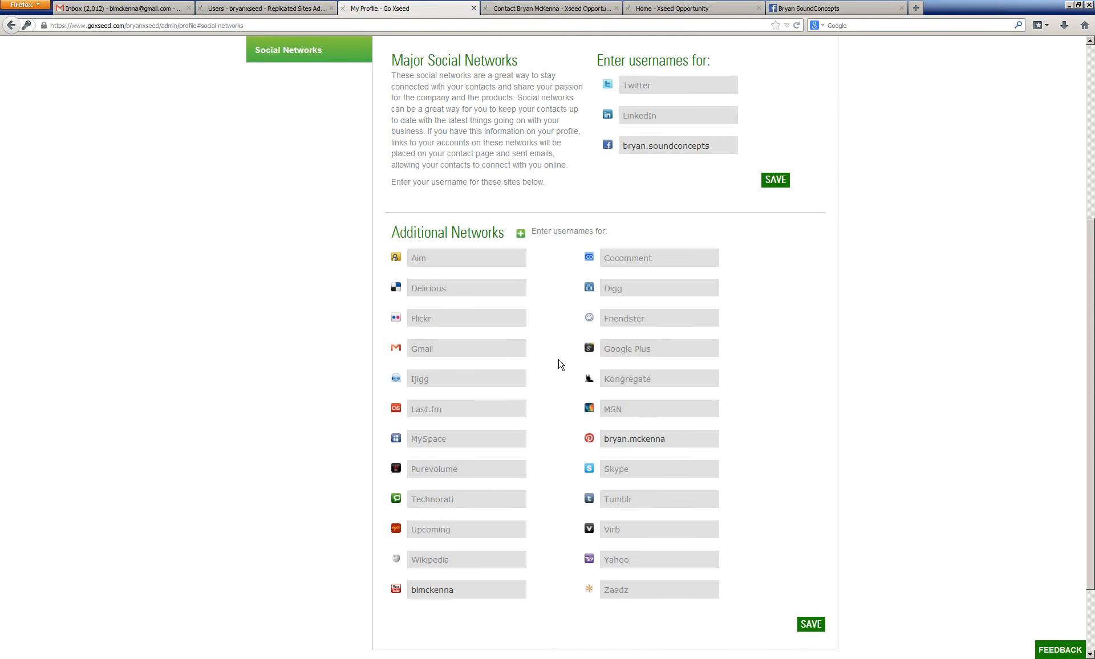
{"action": "left_click", "coordinate": [684, 8]}
{"action": "scroll", "coordinate": [708, 122], "scroll_direction": "up", "scroll_amount": 3}
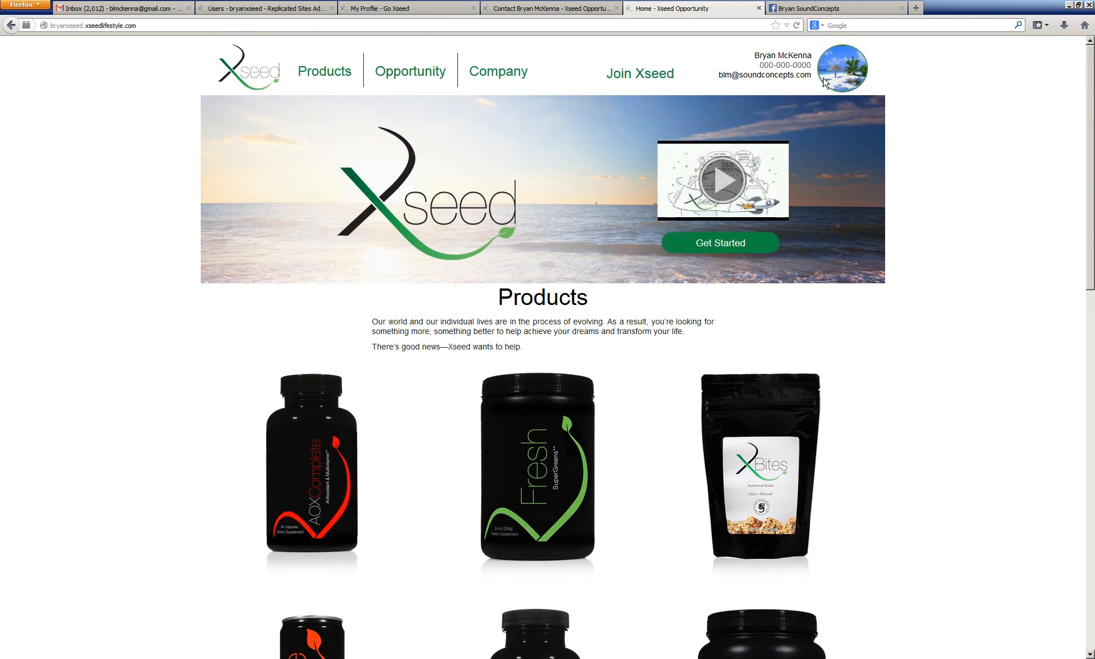
Step: Open the contact page from the profile picture on the replicated site
{"action": "left_click", "coordinate": [777, 59]}
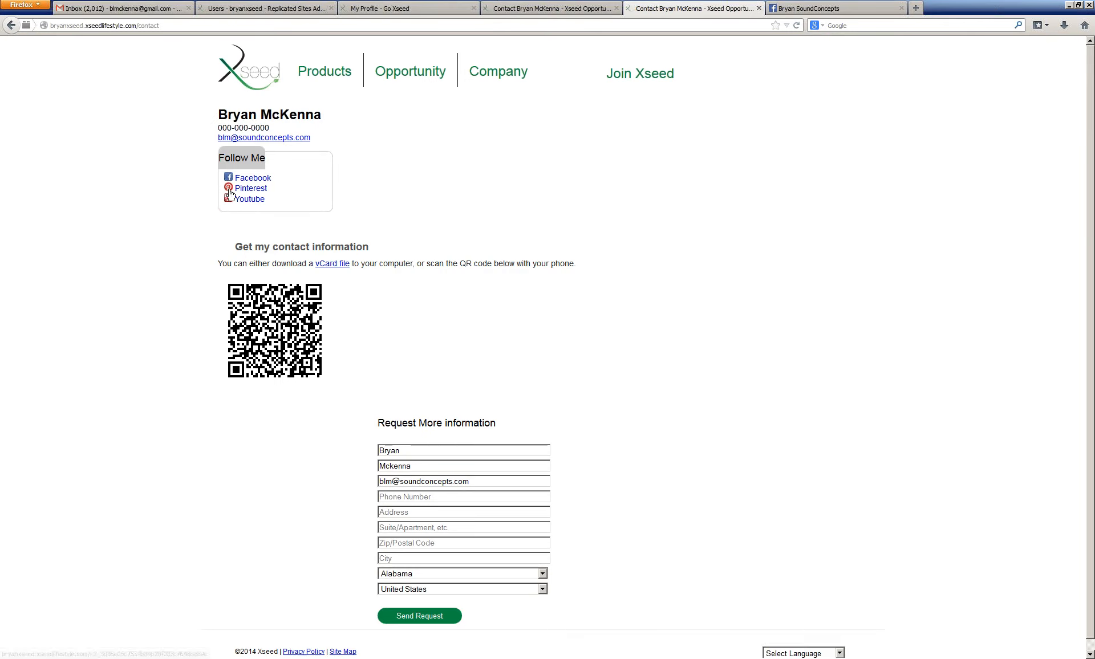
{"action": "left_click", "coordinate": [581, 2]}
{"action": "left_click", "coordinate": [665, 2]}
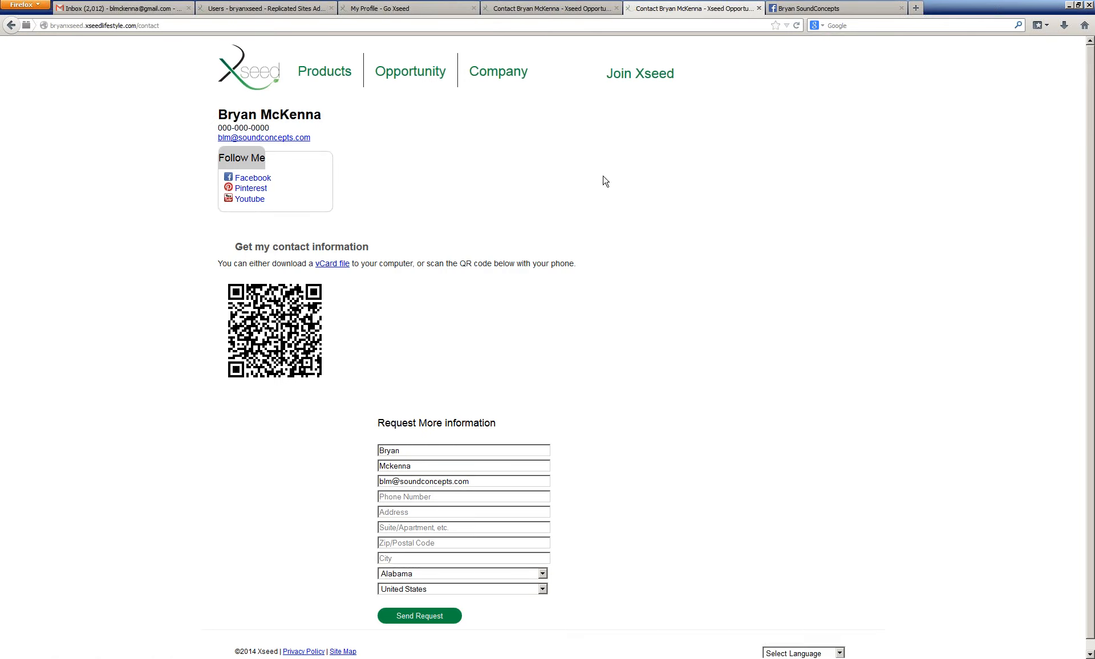
Step: Switch to the Go Xseed profile and review the Username / Password, Return Address, Email Server Settings and Social Networks sections
{"action": "left_click", "coordinate": [533, 8]}
{"action": "left_click", "coordinate": [406, 8]}
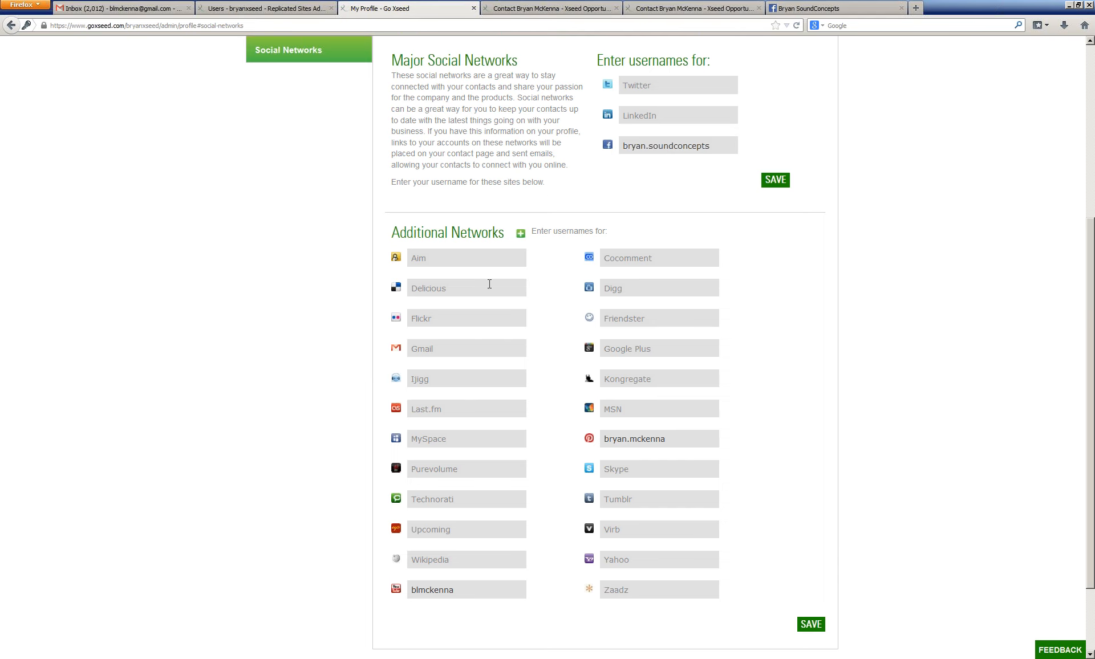
{"action": "scroll", "coordinate": [534, 345], "scroll_direction": "up", "scroll_amount": 5}
{"action": "scroll", "coordinate": [534, 343], "scroll_direction": "up", "scroll_amount": 2}
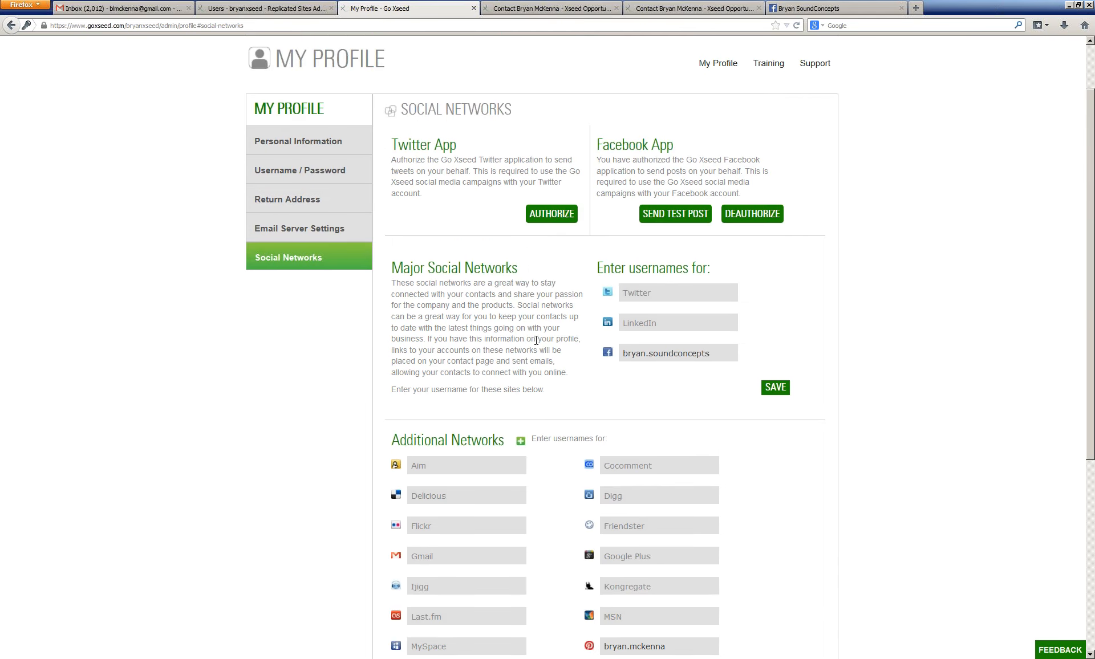
{"action": "mouse_move", "coordinate": [721, 137]}
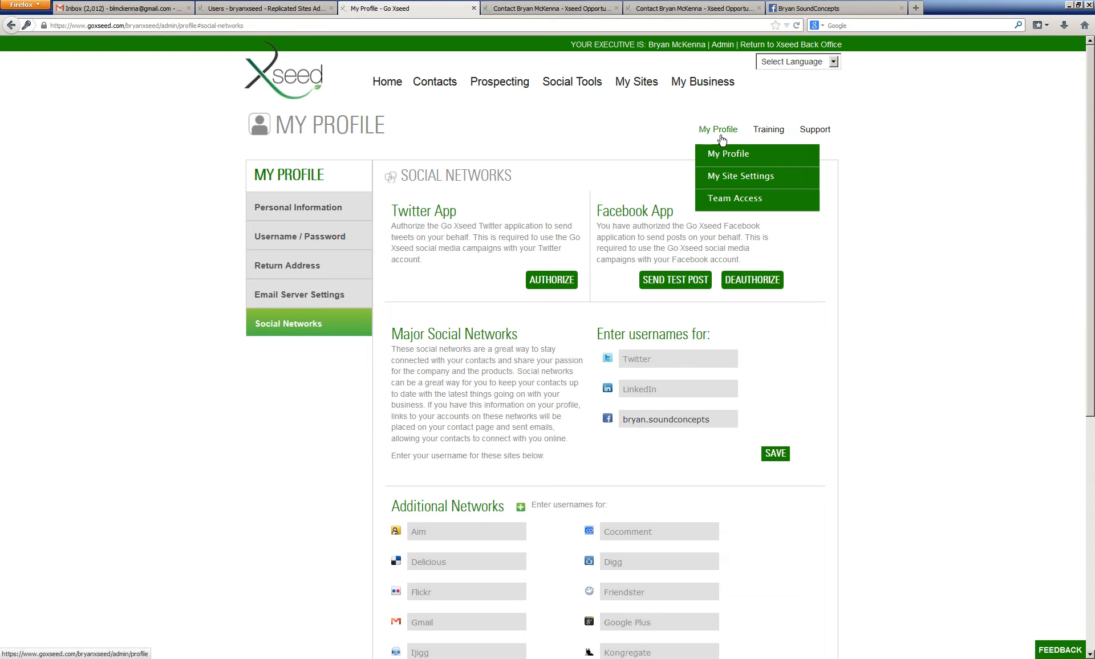
{"action": "left_click", "coordinate": [341, 250]}
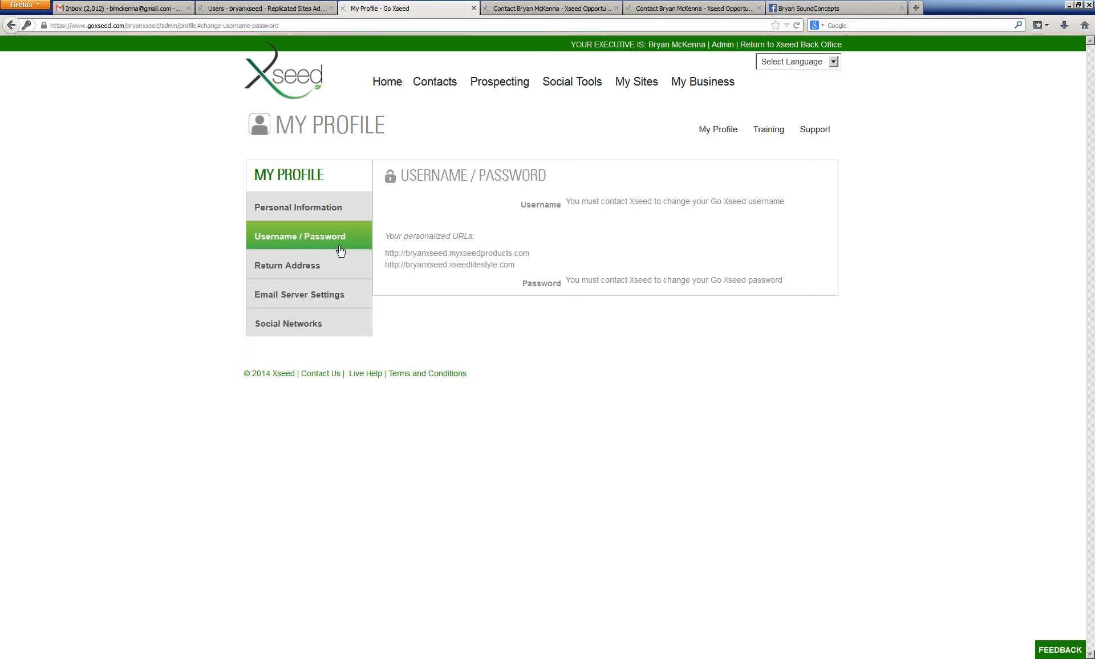
{"action": "left_click", "coordinate": [306, 265]}
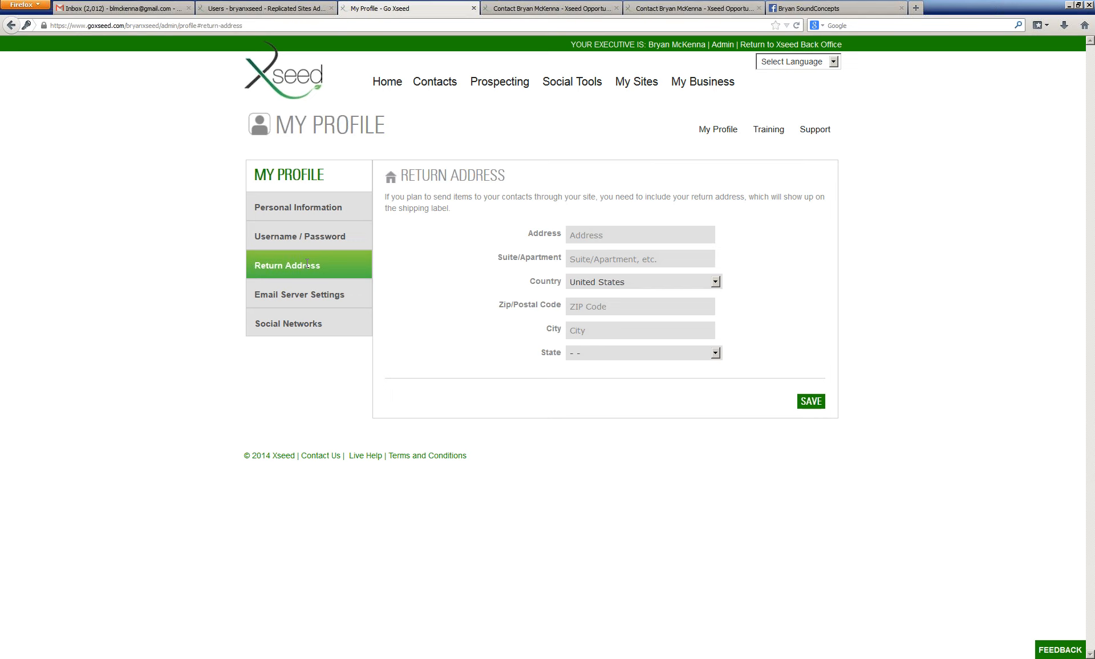
{"action": "left_click", "coordinate": [294, 303]}
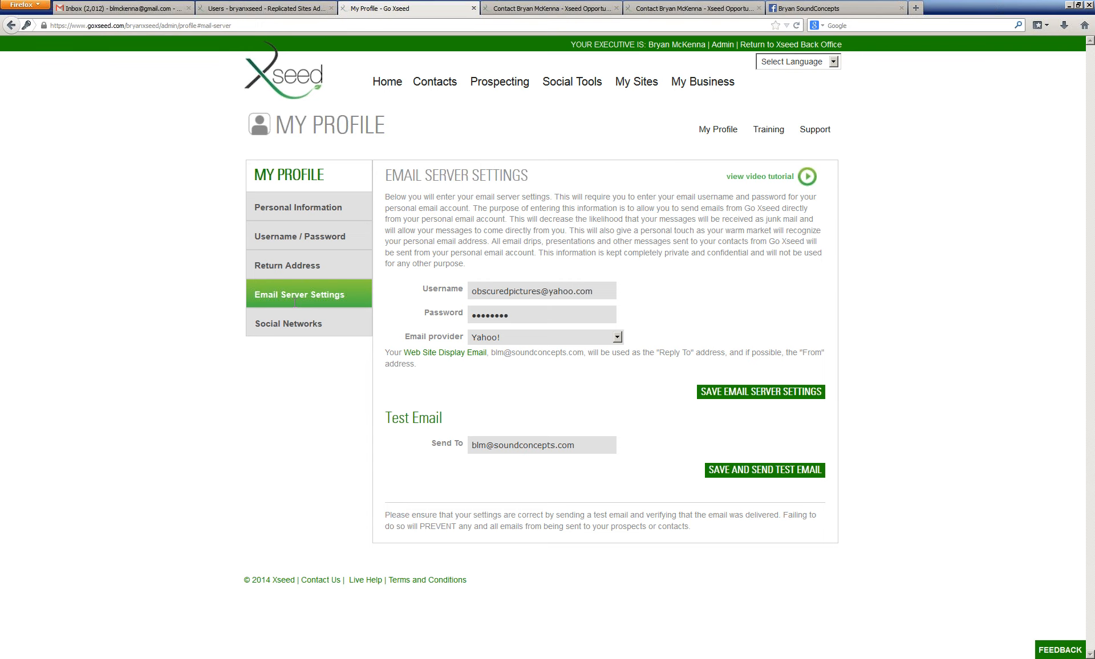
{"action": "left_click", "coordinate": [275, 319]}
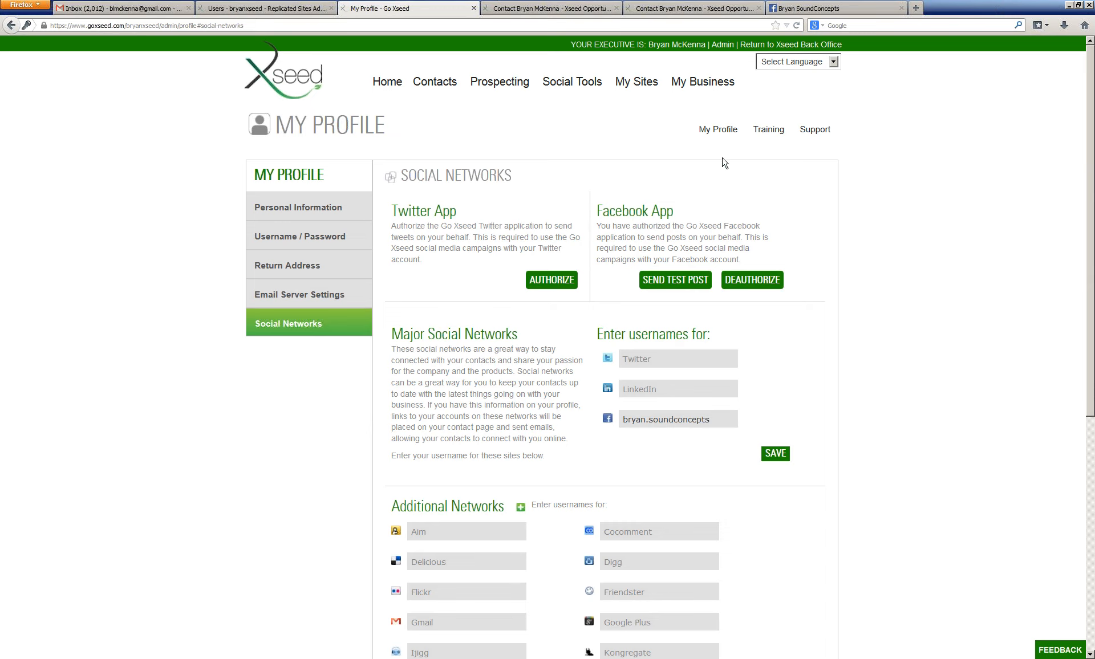
Step: Open My Site Settings and examine the User Type options on the Web Site Display page
{"action": "mouse_move", "coordinate": [725, 143]}
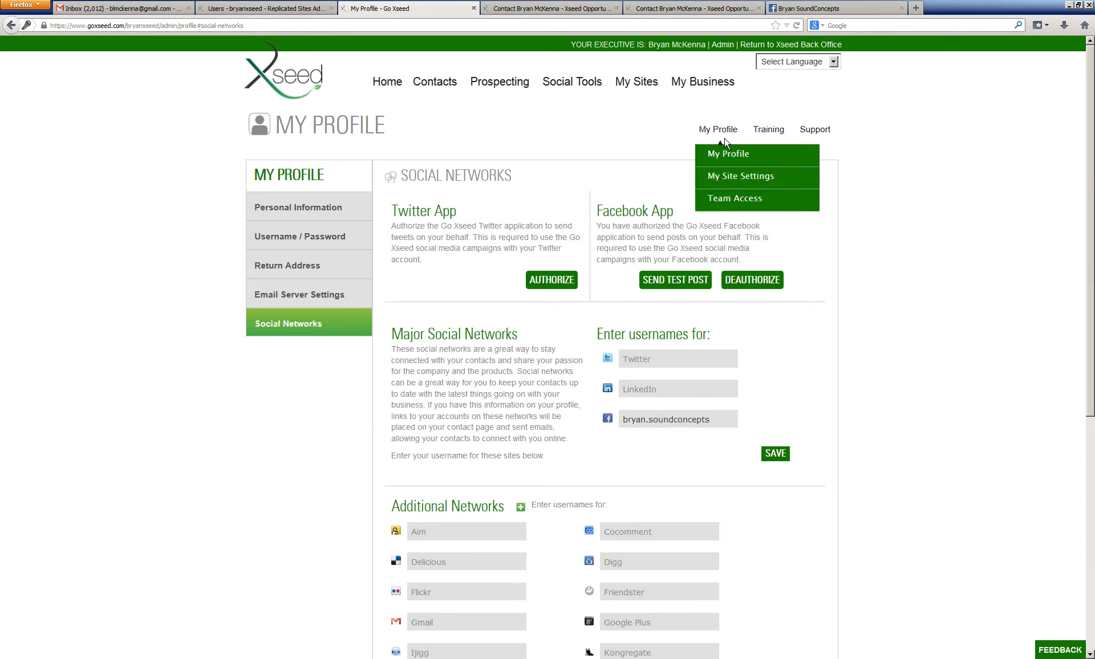
{"action": "left_click", "coordinate": [737, 181]}
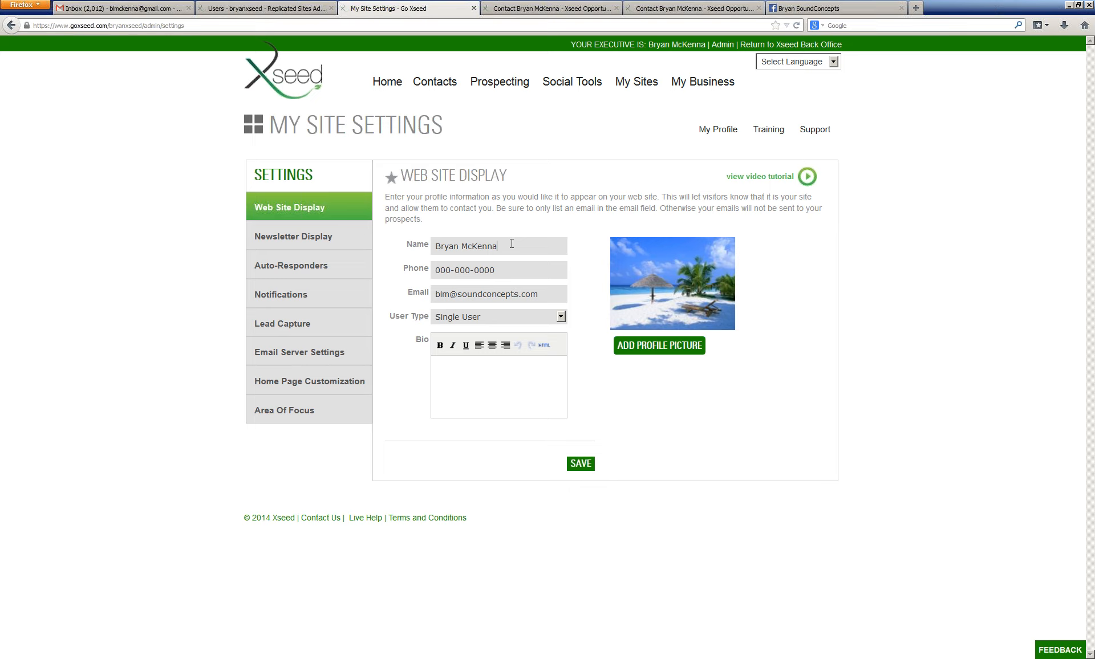
{"action": "left_click", "coordinate": [527, 317]}
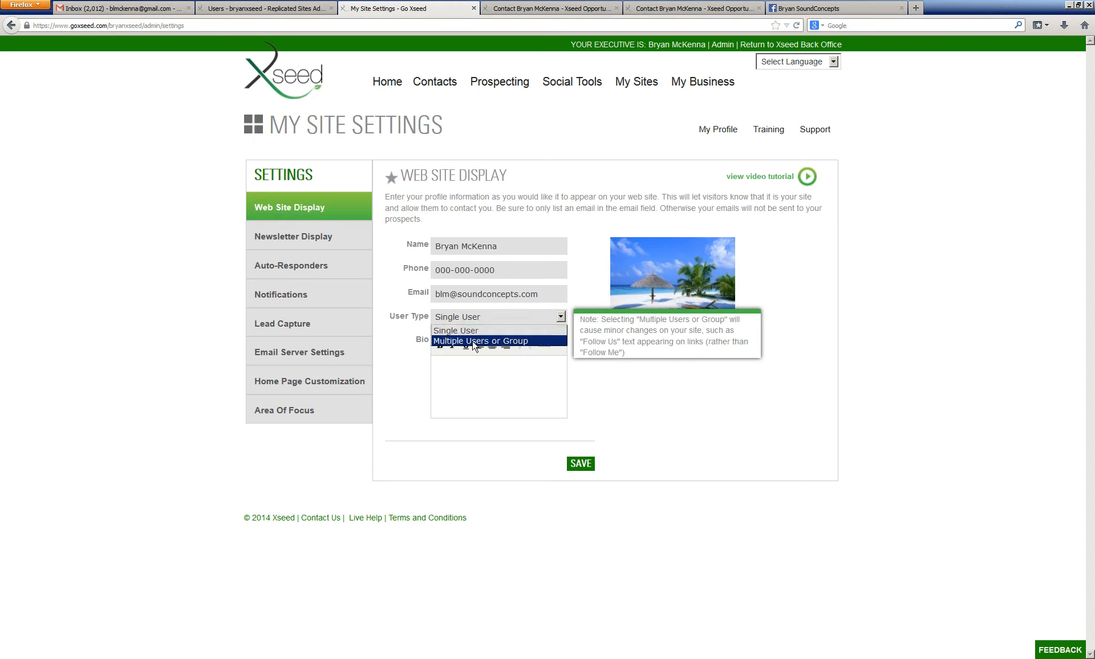
{"action": "left_click", "coordinate": [523, 391]}
{"action": "left_click", "coordinate": [521, 380]}
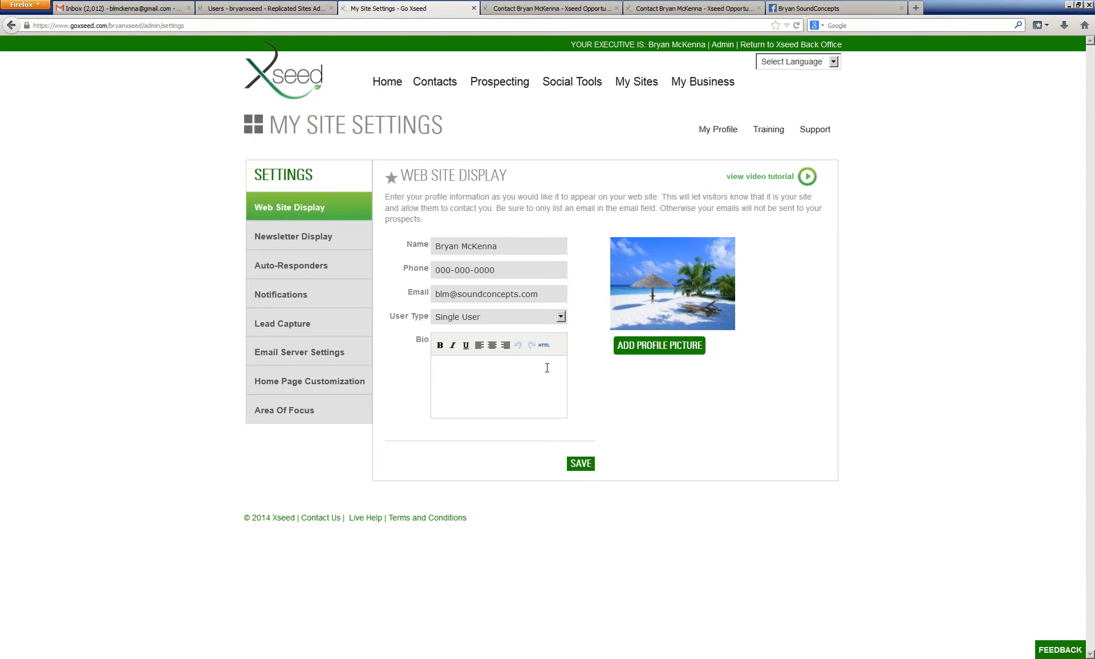
Step: Try to add a profile picture by browsing the Desktop and Downloads folders, then close the file dialog
{"action": "left_click", "coordinate": [702, 348]}
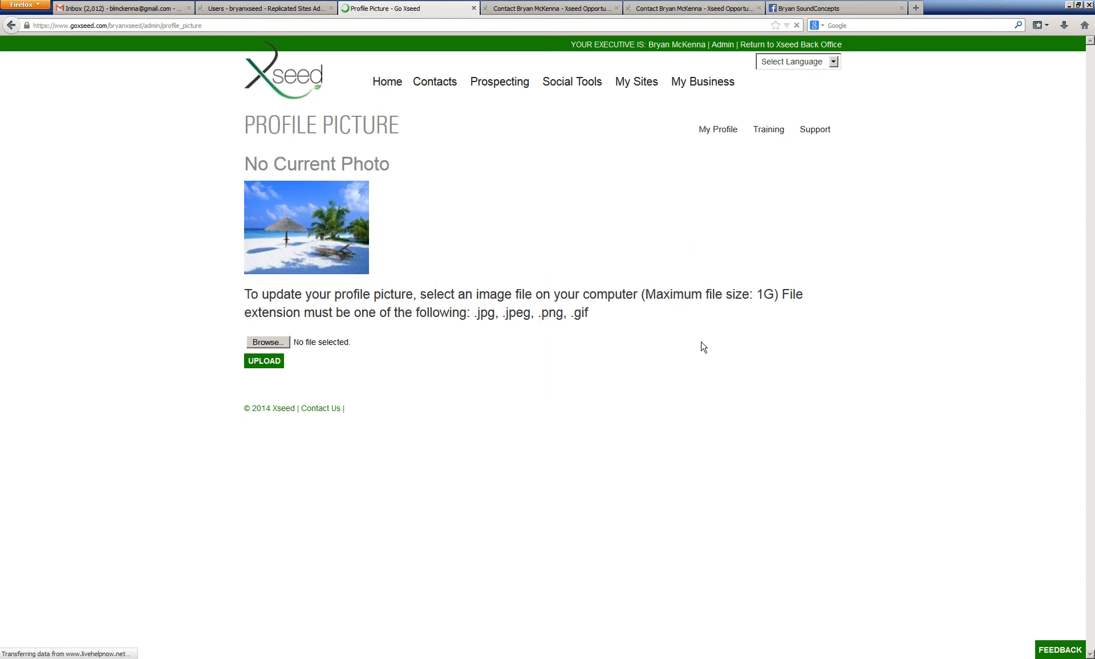
{"action": "left_click", "coordinate": [255, 344]}
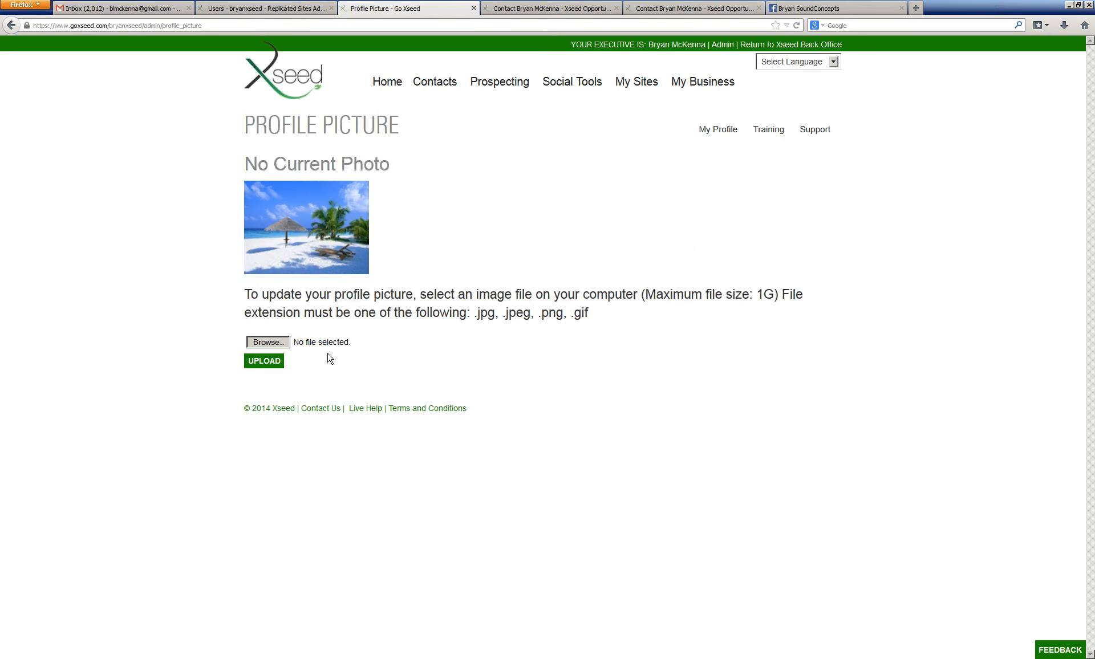
{"action": "left_click", "coordinate": [280, 342]}
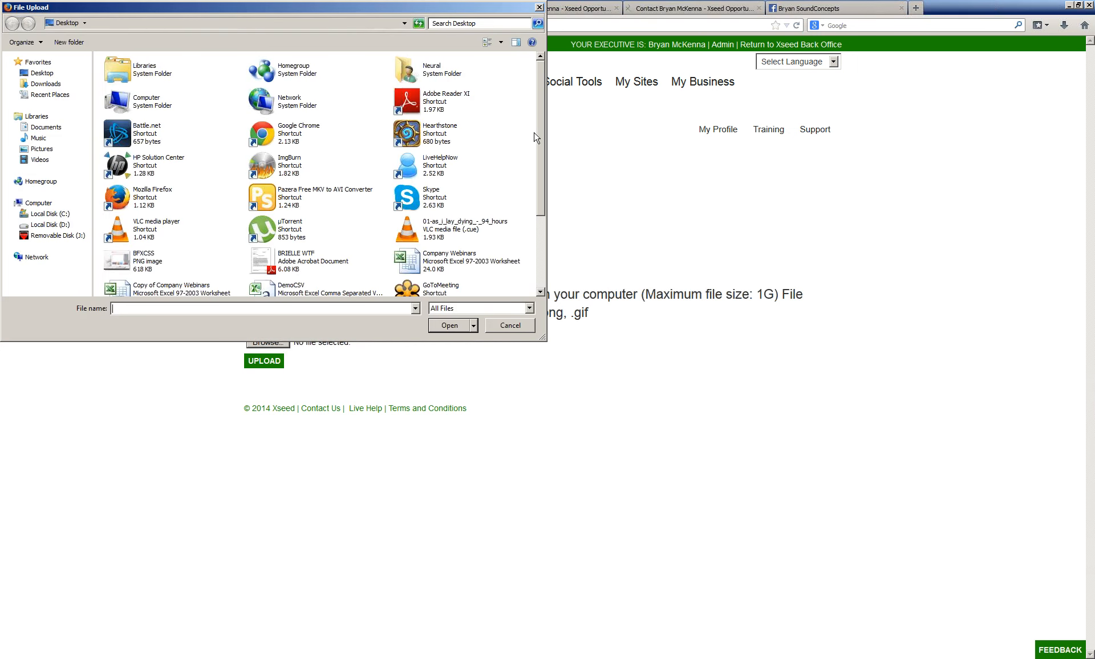
{"action": "scroll", "coordinate": [531, 274], "scroll_direction": "down", "scroll_amount": 3}
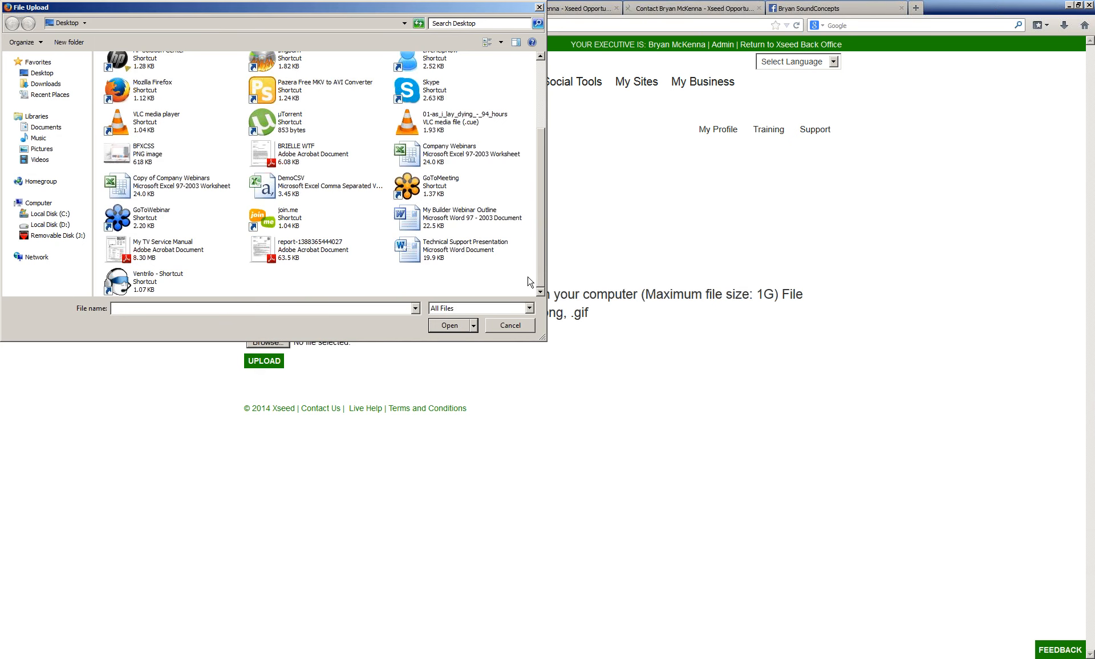
{"action": "left_click", "coordinate": [43, 74]}
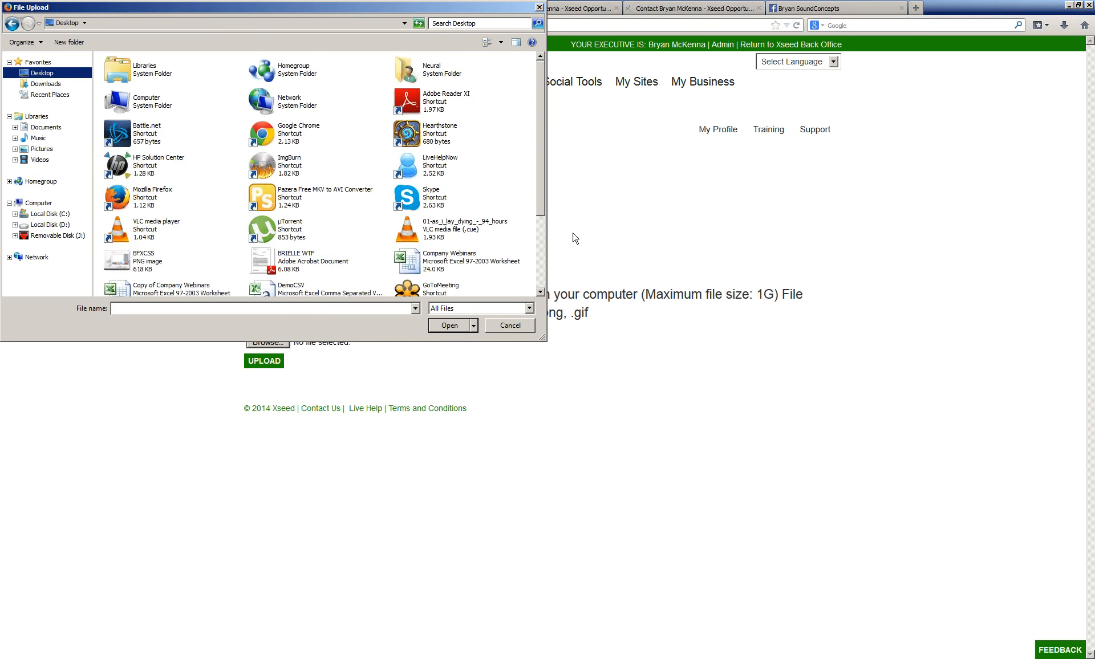
{"action": "left_click_drag", "start_coordinate": [541, 164], "coordinate": [540, 279]}
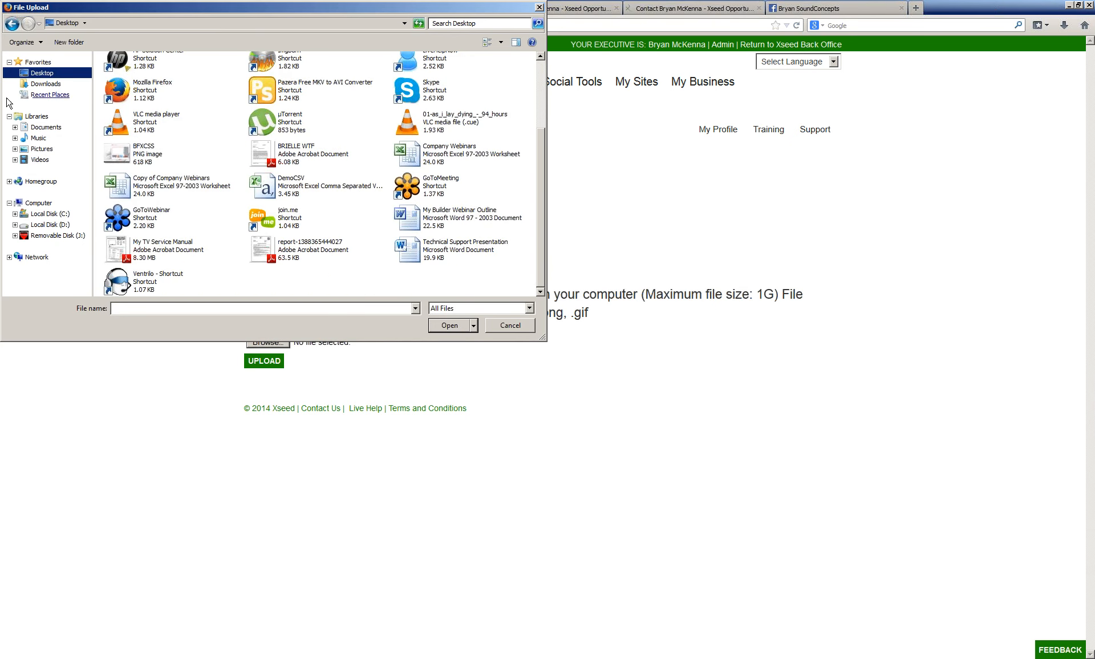
{"action": "left_click", "coordinate": [45, 85]}
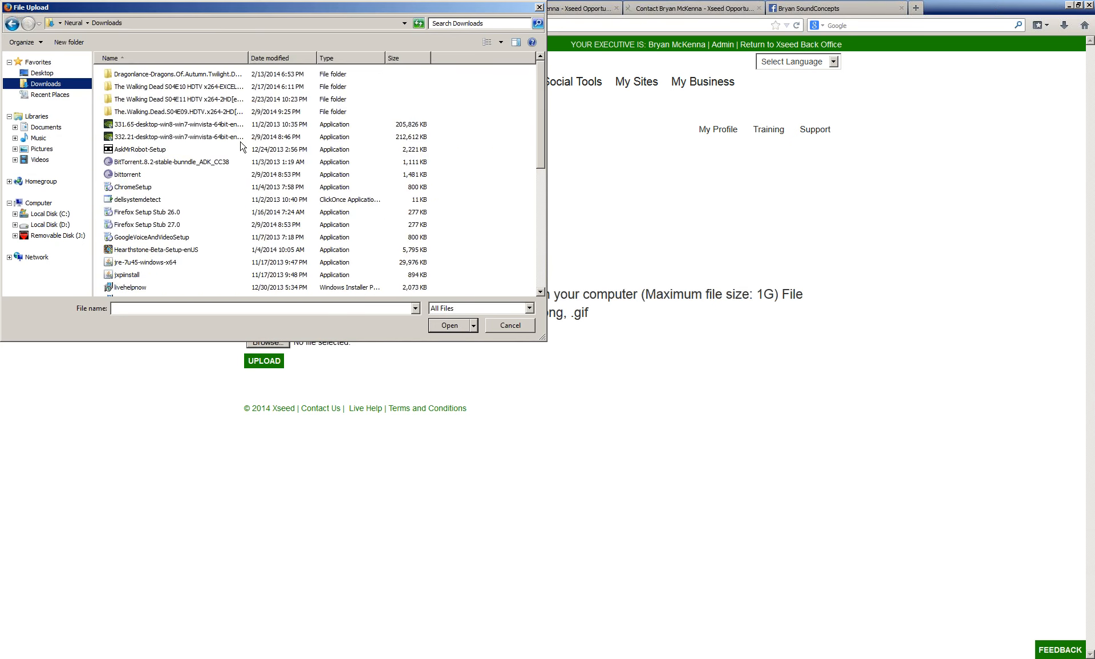
{"action": "mouse_move", "coordinate": [542, 88]}
{"action": "left_mouse_down"}
{"action": "mouse_move", "coordinate": [533, 236]}
{"action": "mouse_move", "coordinate": [531, 82]}
{"action": "left_mouse_up"}
{"action": "left_click", "coordinate": [540, 8]}
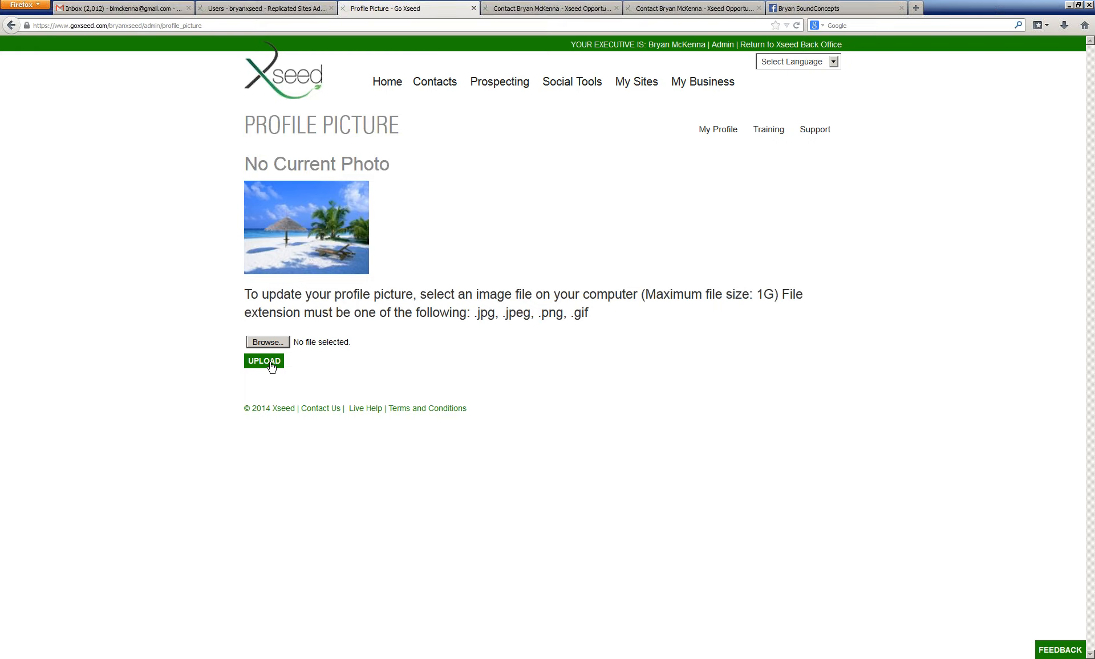
Step: Return to the replicated site's home page and back to the My Site Settings page
{"action": "left_click", "coordinate": [713, 8]}
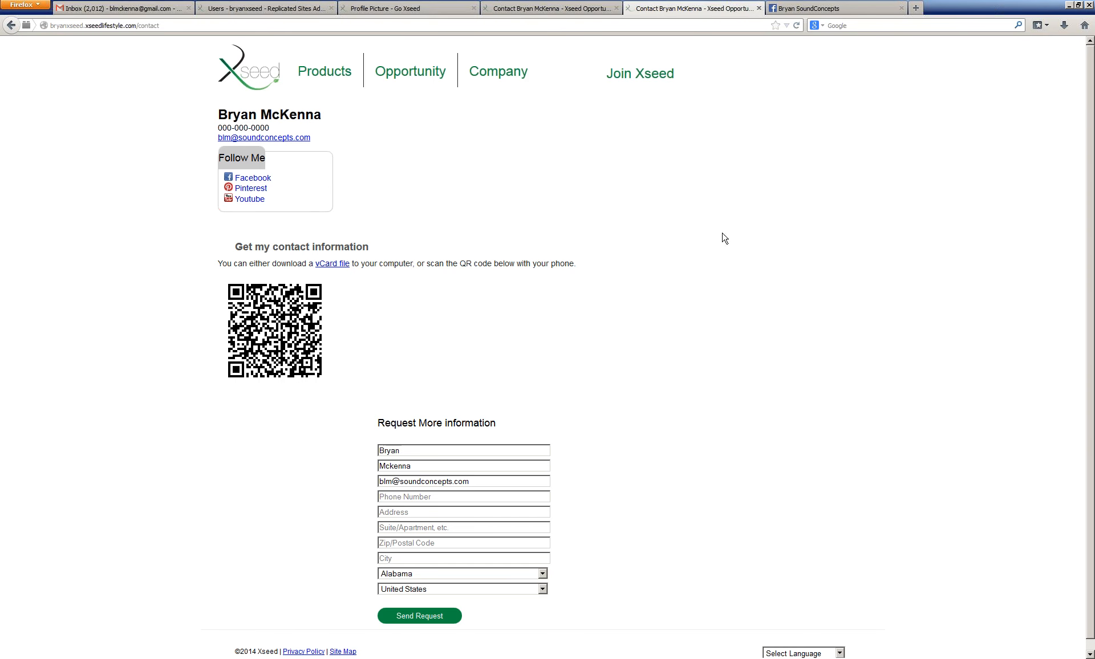
{"action": "left_click", "coordinate": [11, 25]}
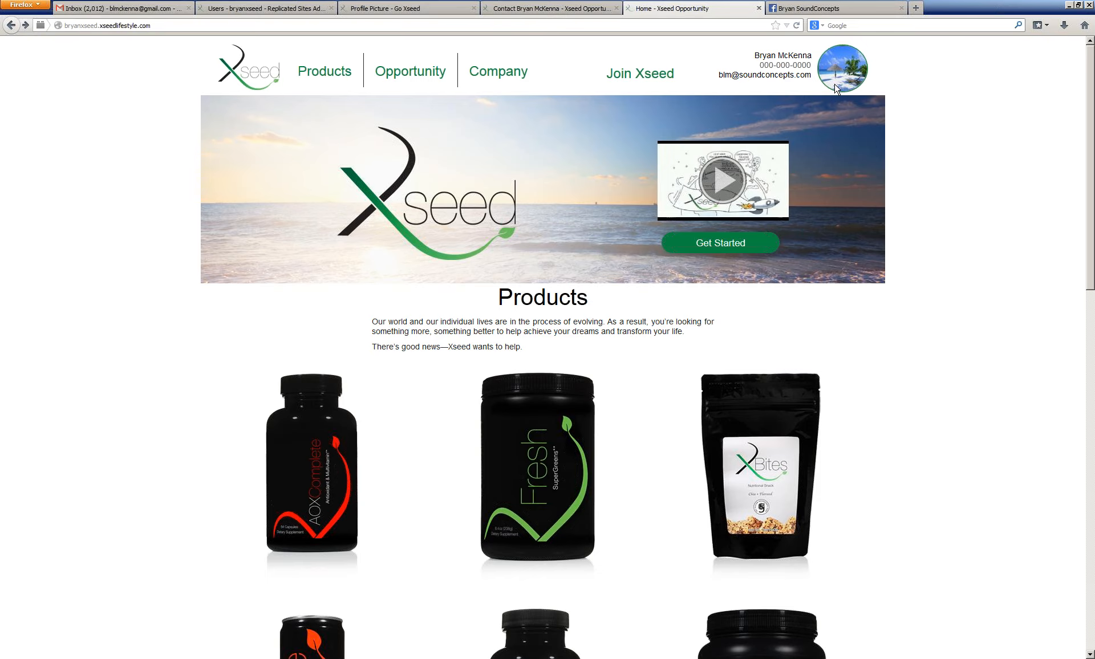
{"action": "left_click", "coordinate": [443, 6]}
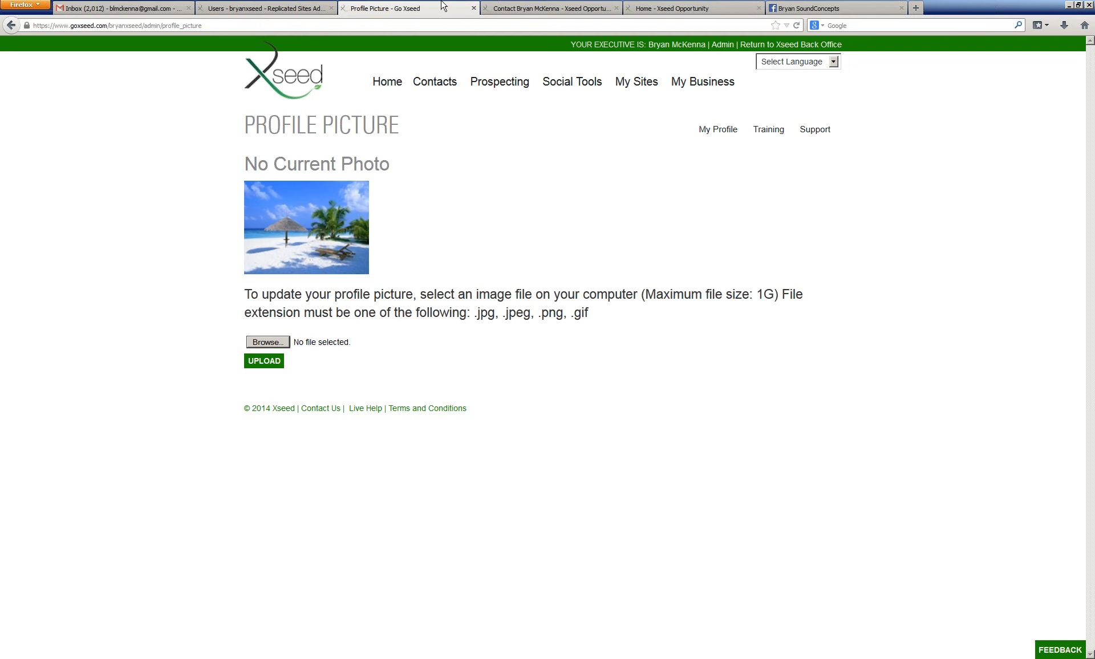
{"action": "left_click", "coordinate": [12, 27]}
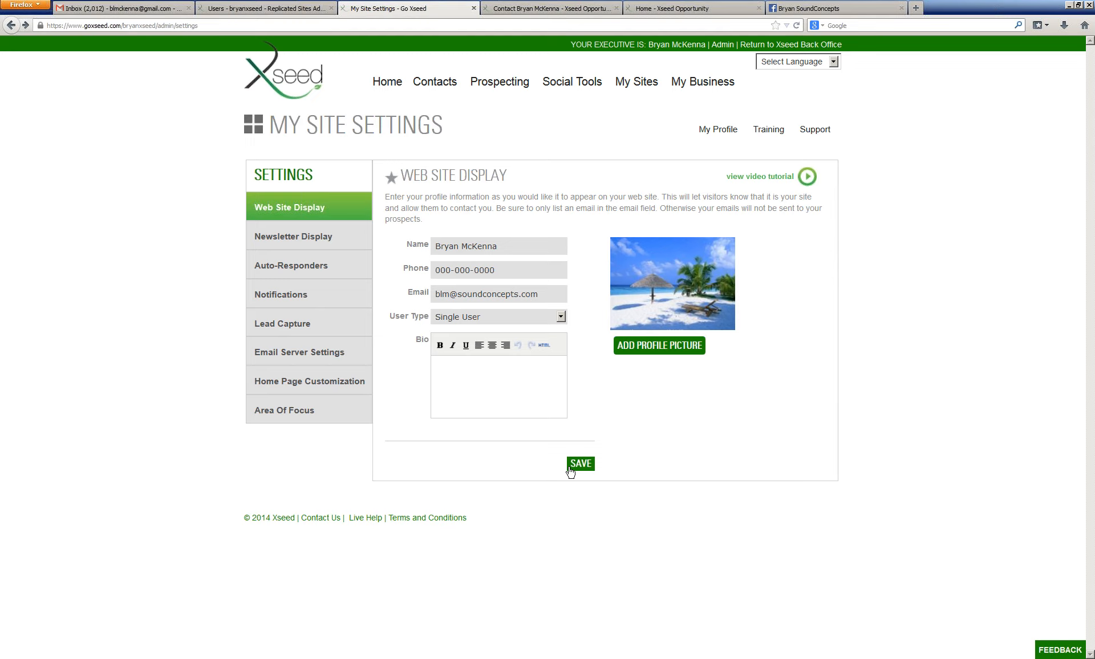
Step: Open the Auto-Responders settings and assign Xseed Product Campaign to My Xseed Products
{"action": "left_click", "coordinate": [312, 238]}
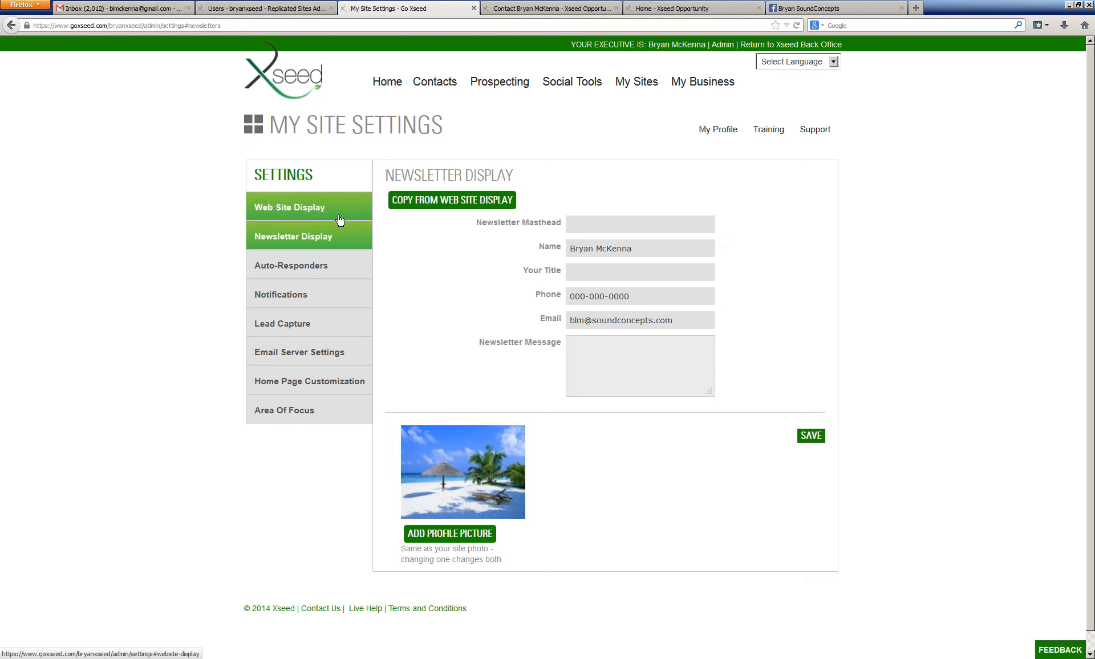
{"action": "left_click", "coordinate": [329, 266]}
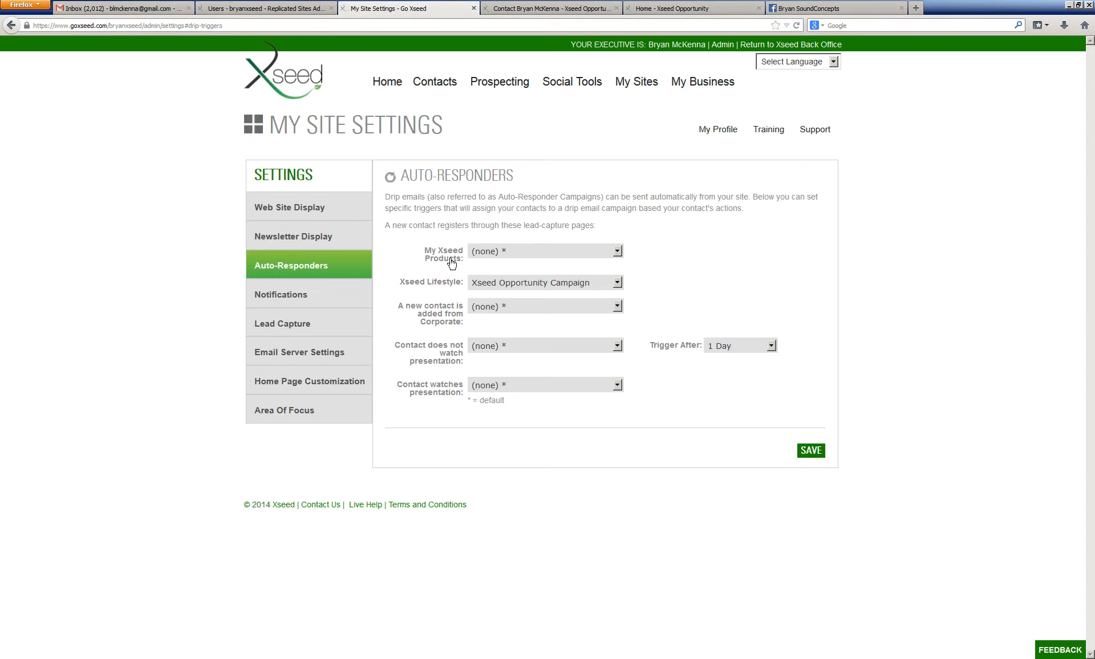
{"action": "left_click", "coordinate": [505, 255]}
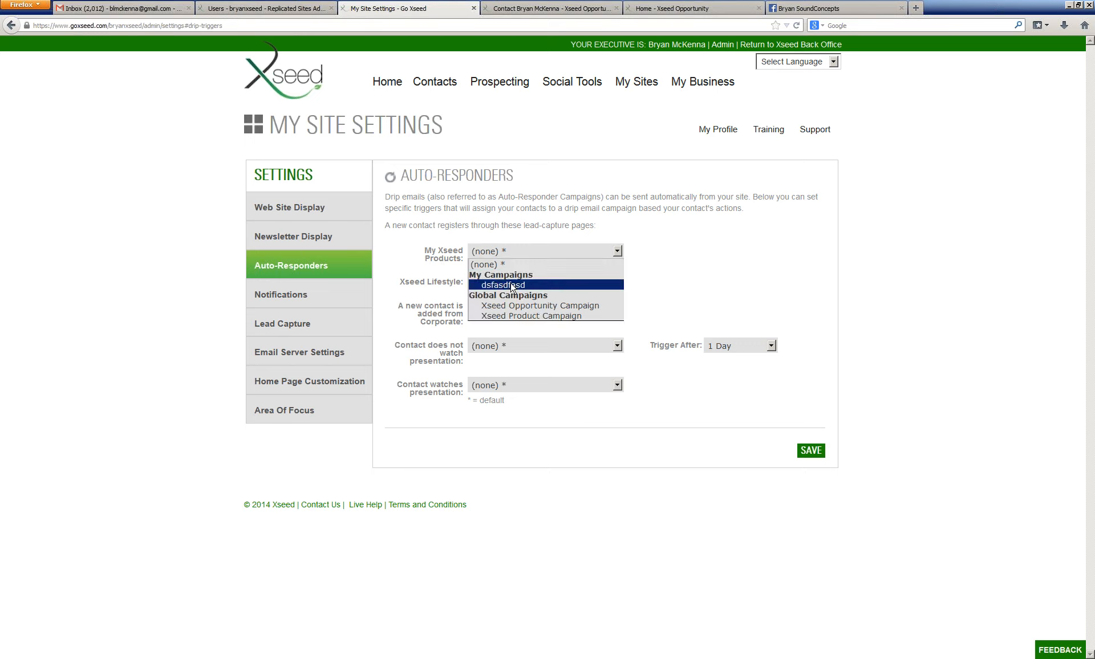
{"action": "left_click", "coordinate": [517, 317]}
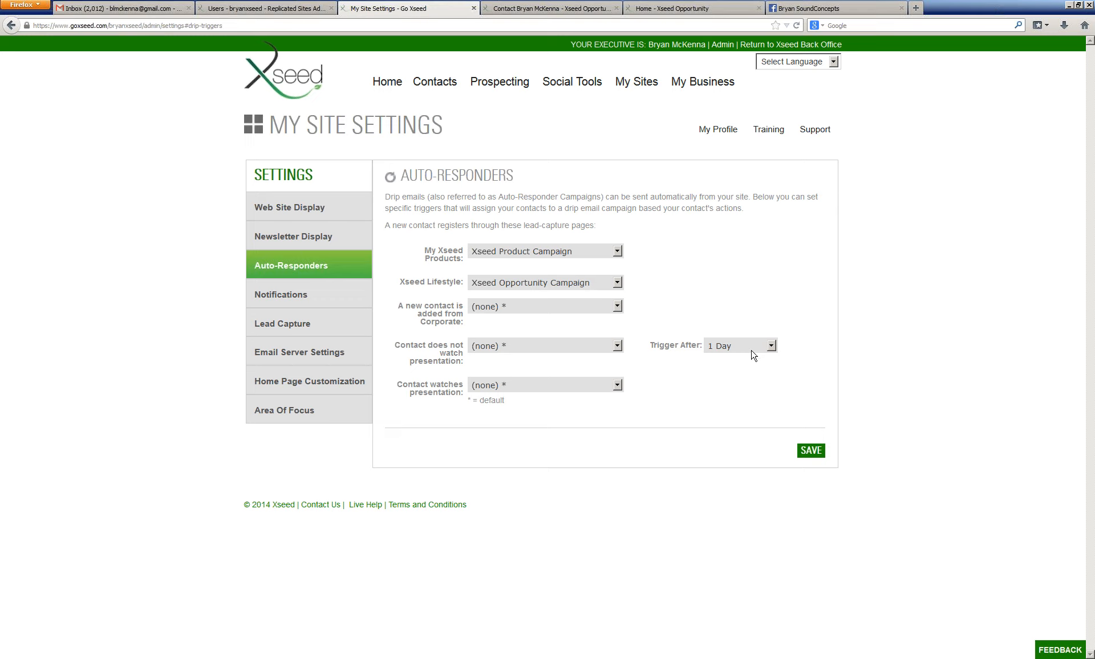
Step: Set the Contact does not watch presentation trigger to Xseed Product Campaign, triggering after 5 Days
{"action": "left_click", "coordinate": [529, 350]}
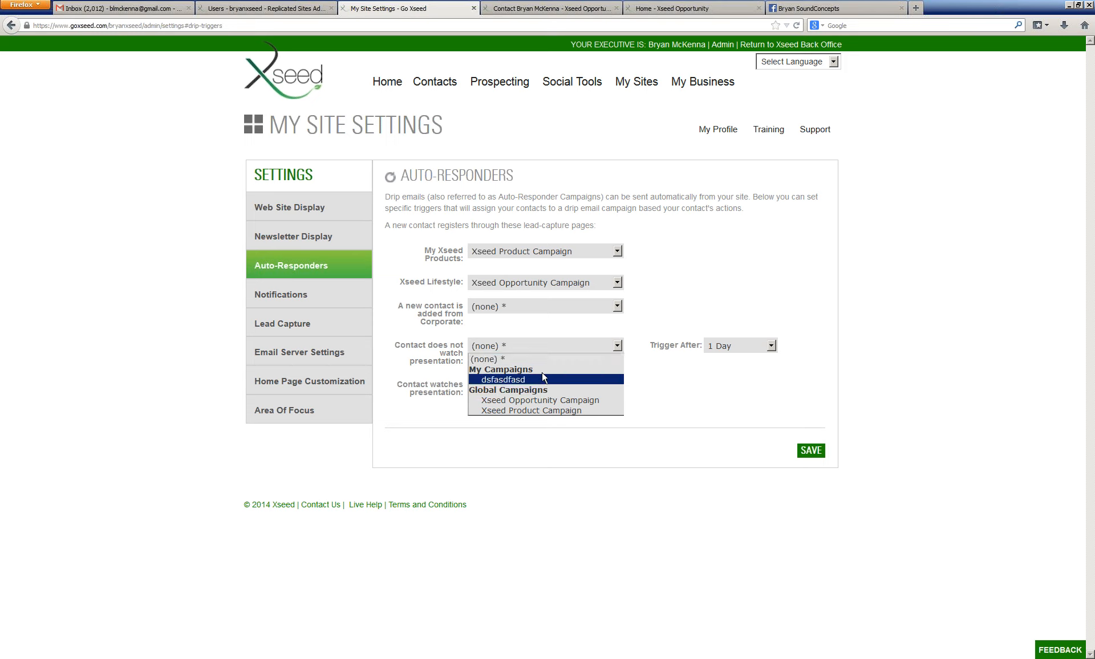
{"action": "left_click", "coordinate": [537, 411]}
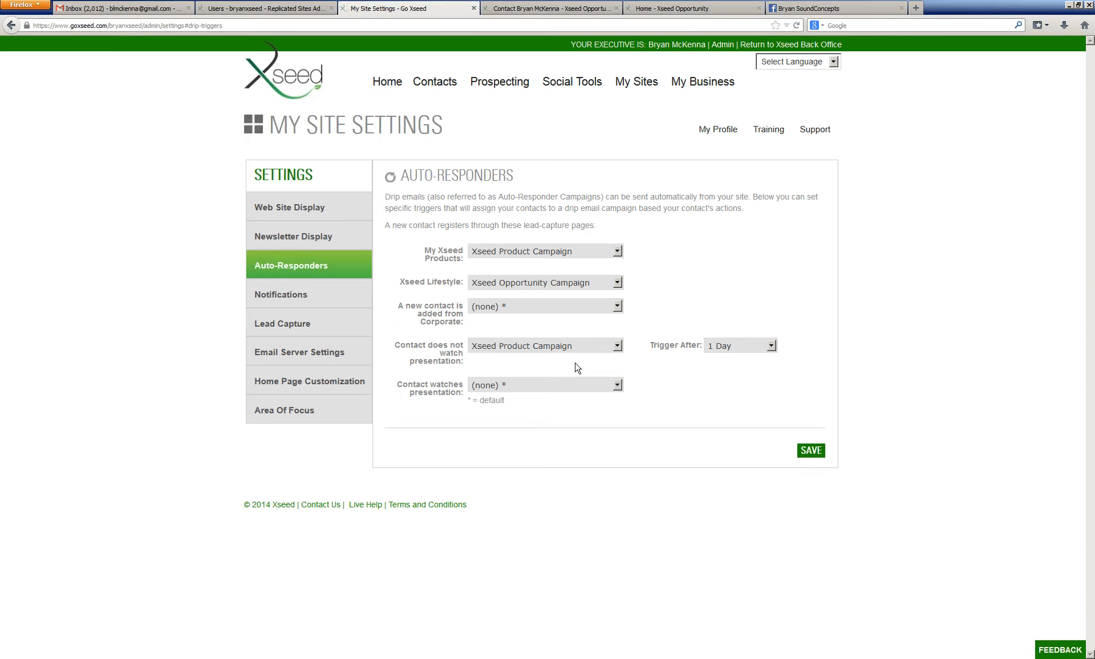
{"action": "left_click", "coordinate": [745, 349]}
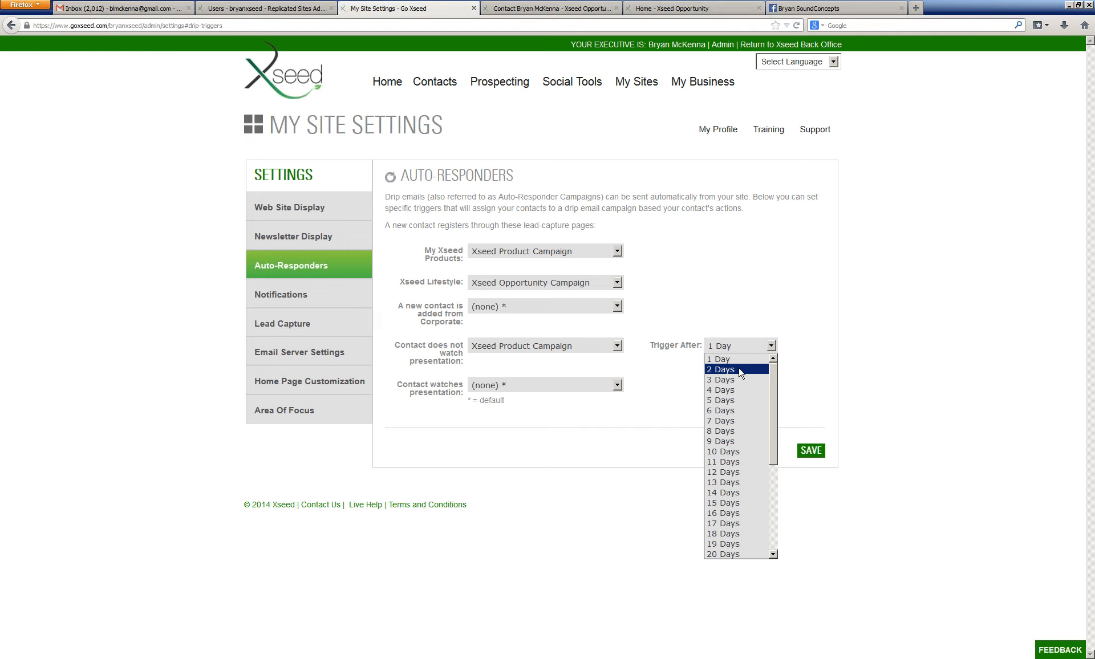
{"action": "left_click", "coordinate": [731, 401]}
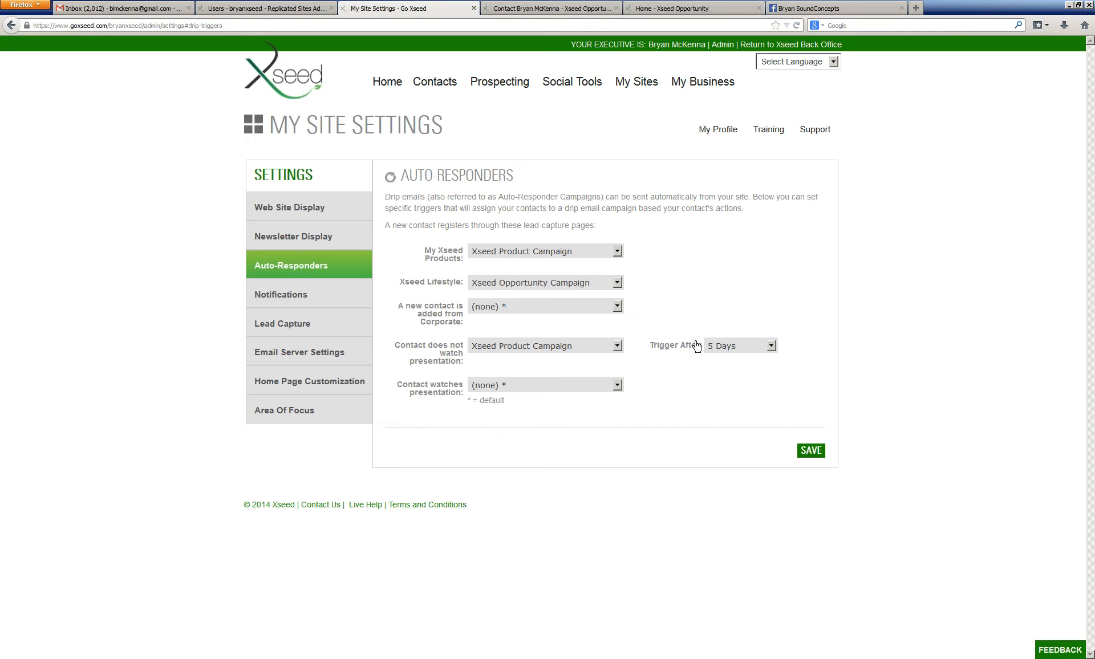
Step: Check the Contact watches presentation campaign options and save the auto-responder triggers
{"action": "left_click", "coordinate": [543, 388]}
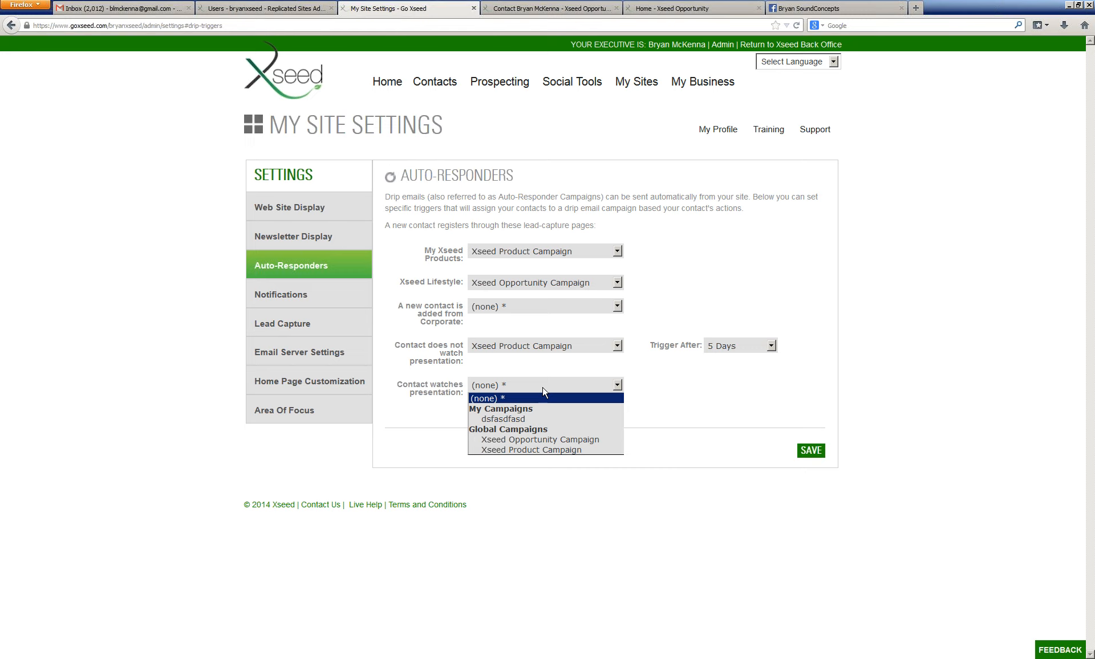
{"action": "left_click", "coordinate": [683, 399]}
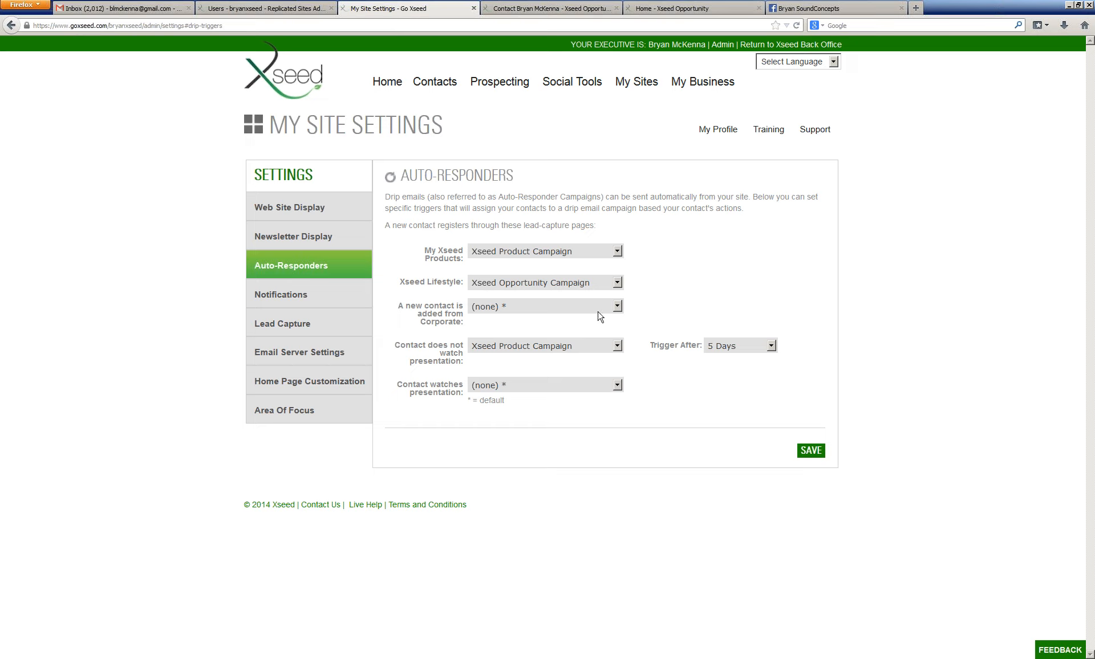
{"action": "left_click", "coordinate": [810, 450]}
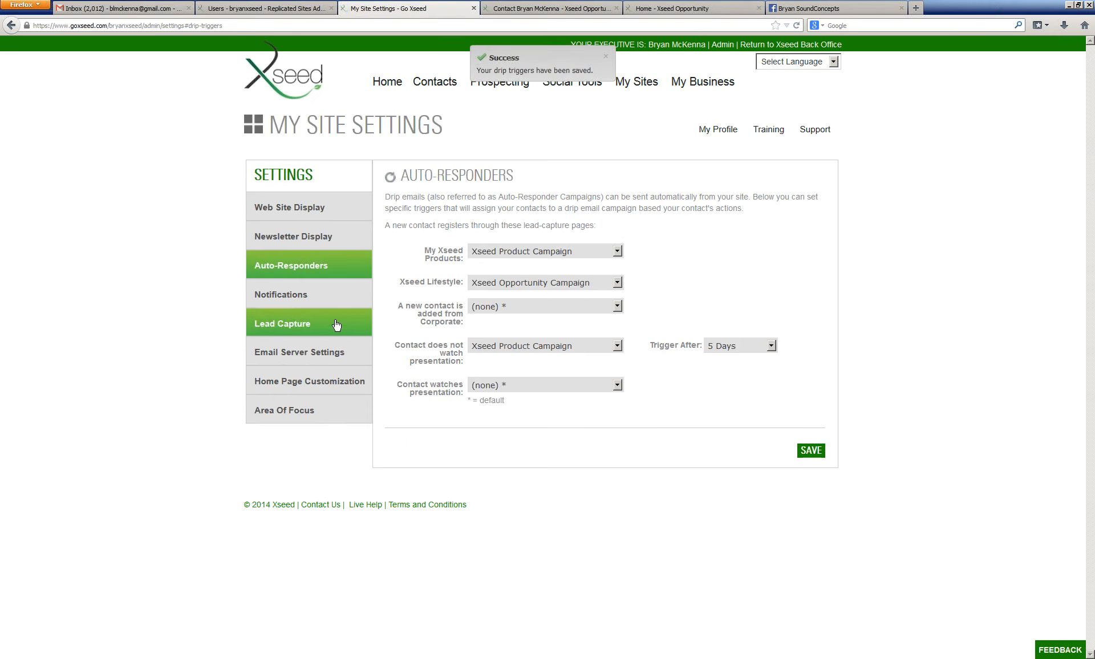
Step: Open Notifications and enter a mobile phone number in the second Email field
{"action": "left_click", "coordinate": [318, 294]}
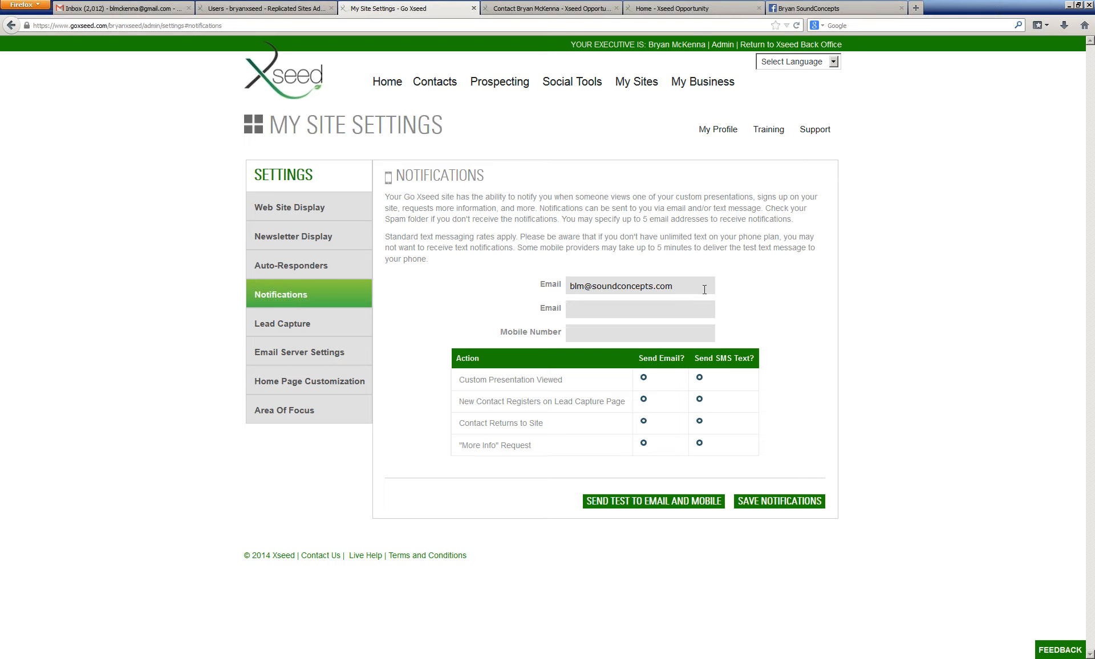
{"action": "left_click", "coordinate": [650, 309]}
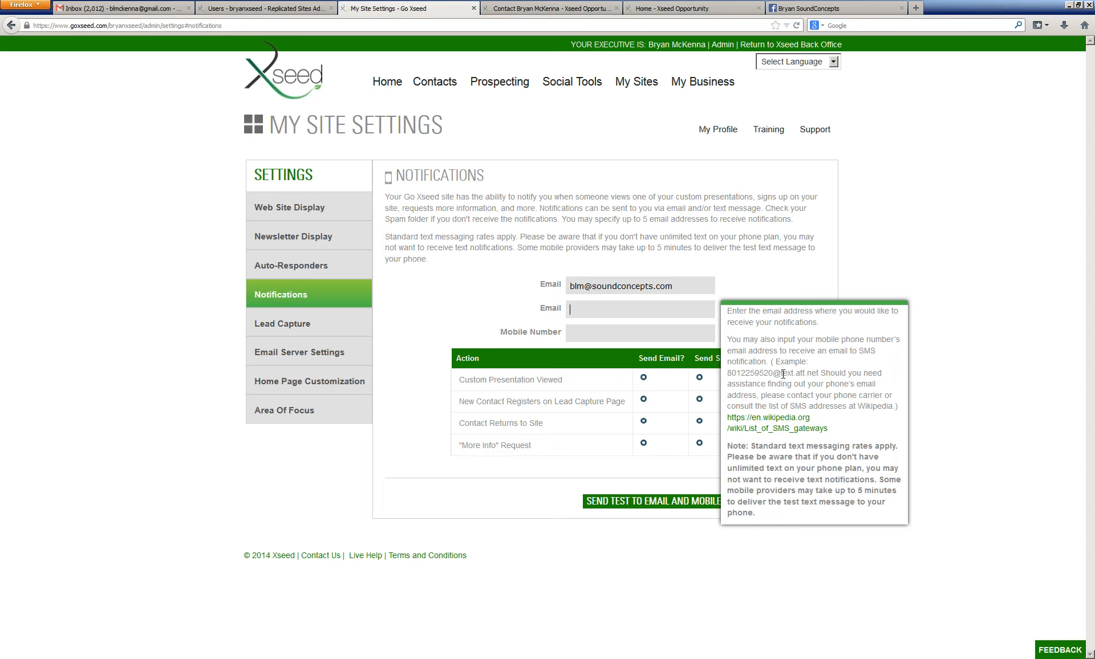
{"action": "left_click", "coordinate": [778, 292]}
{"action": "left_click", "coordinate": [648, 314]}
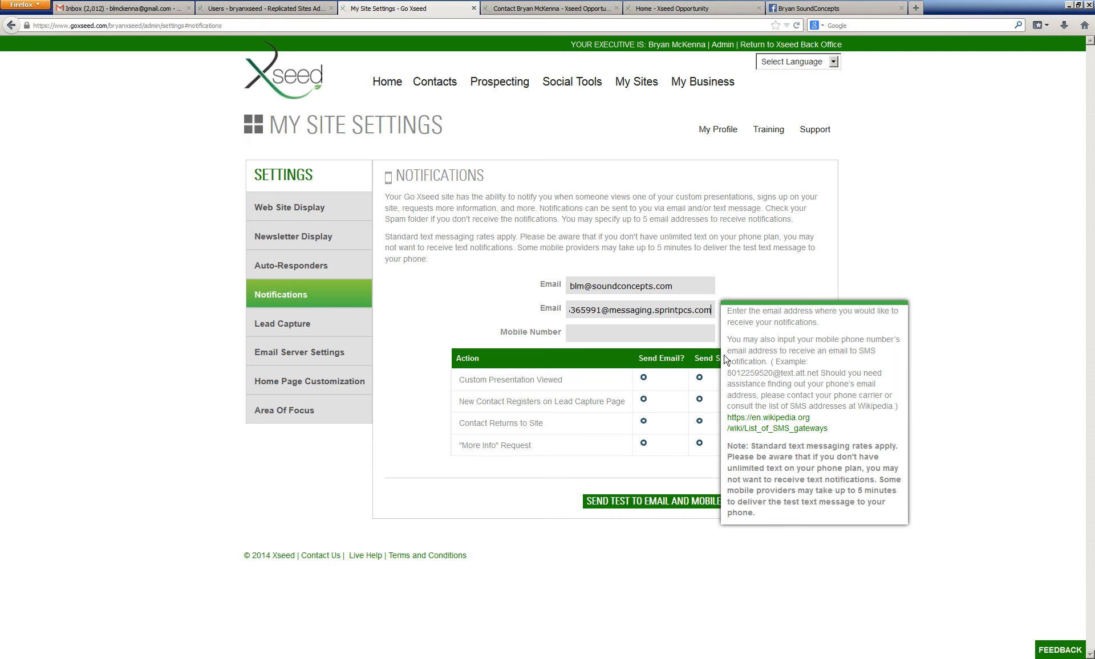
Step: Add another notification email field, send a test to email and mobile, and save the notification settings
{"action": "key", "text": "shift+Tab"}
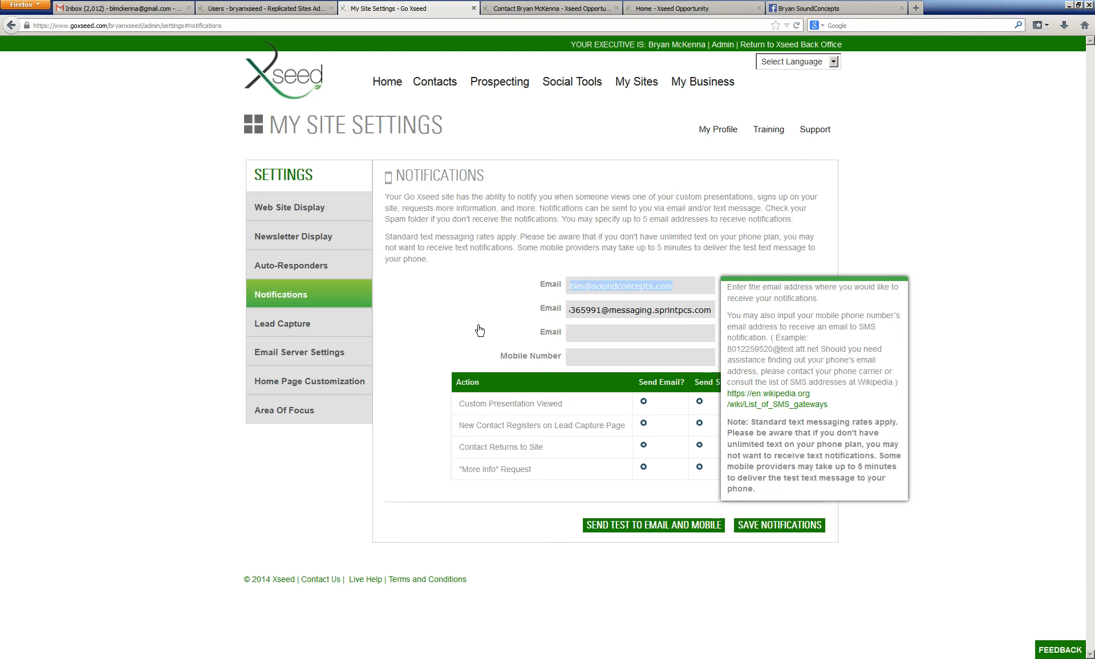
{"action": "left_click", "coordinate": [499, 298]}
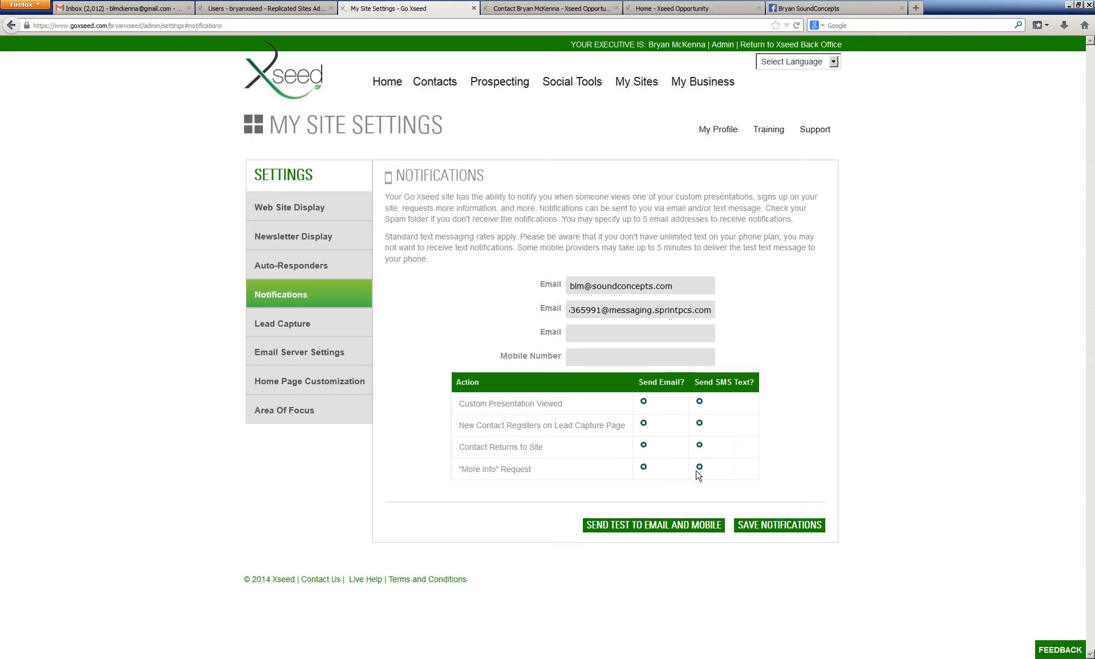
{"action": "left_click", "coordinate": [699, 531]}
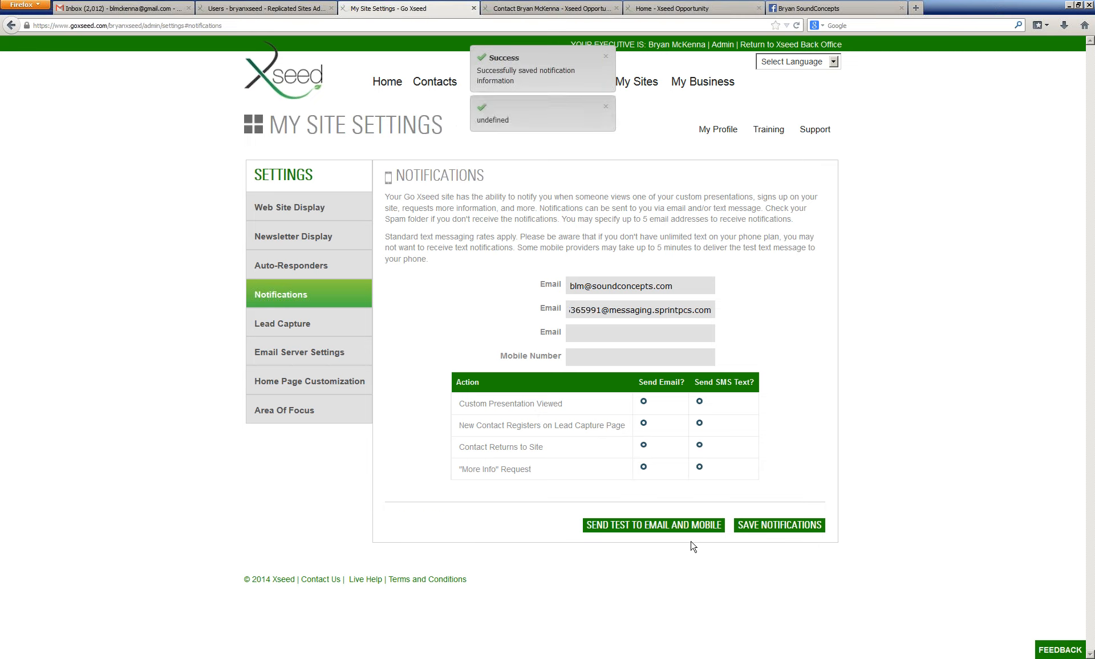
{"action": "left_click", "coordinate": [762, 532]}
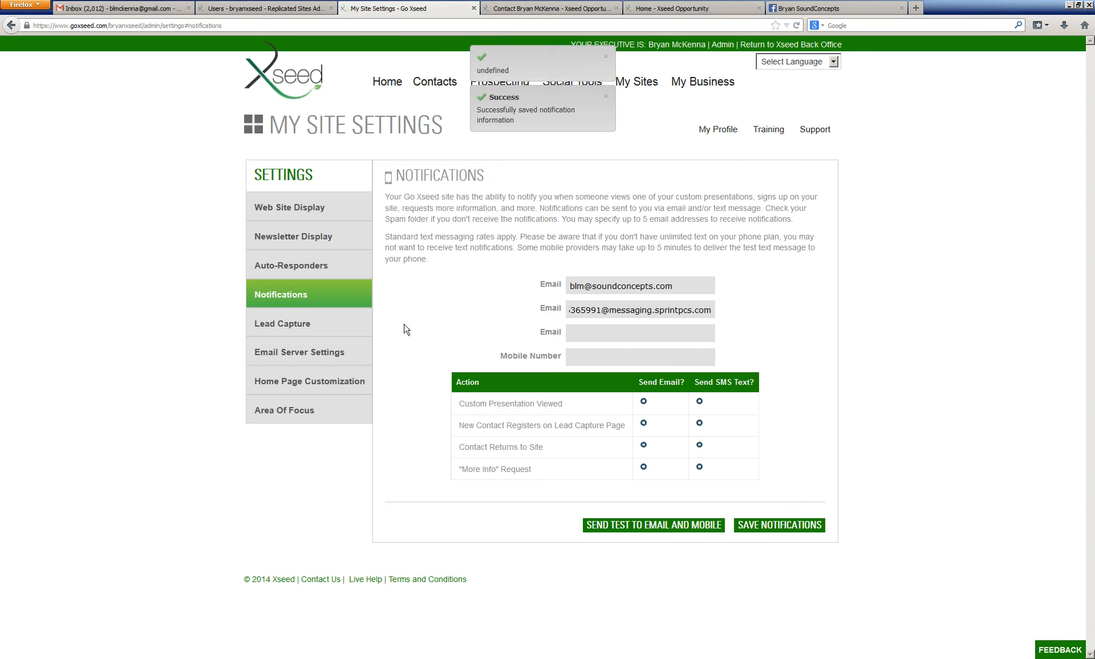
Step: Open Lead Capture and save it switched off
{"action": "left_click", "coordinate": [324, 326]}
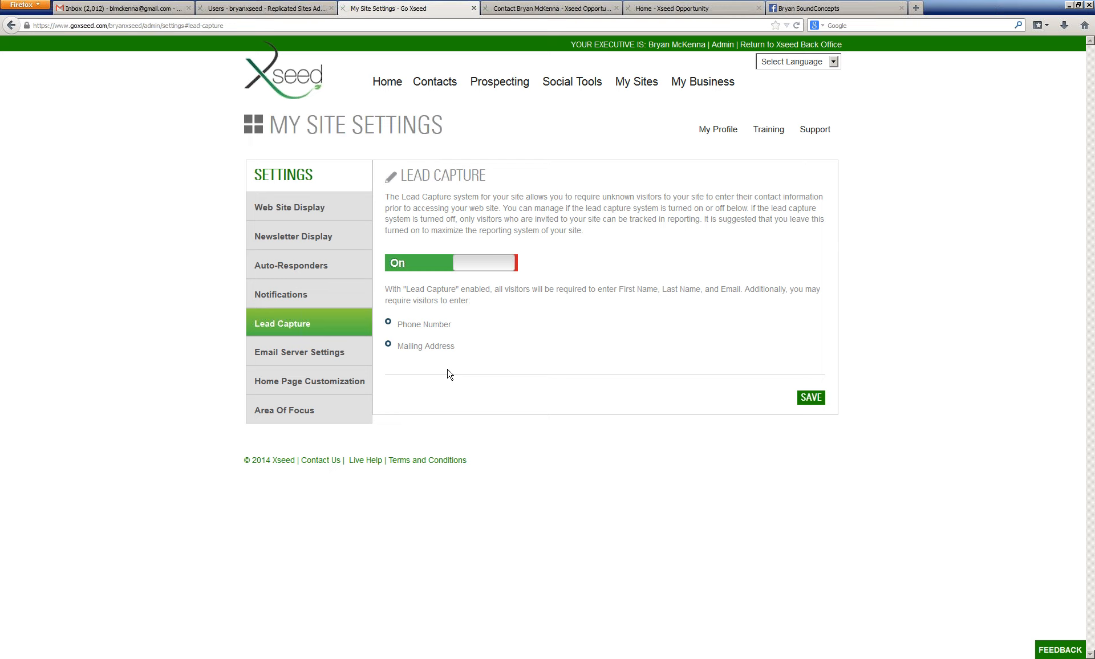
{"action": "left_click", "coordinate": [820, 401]}
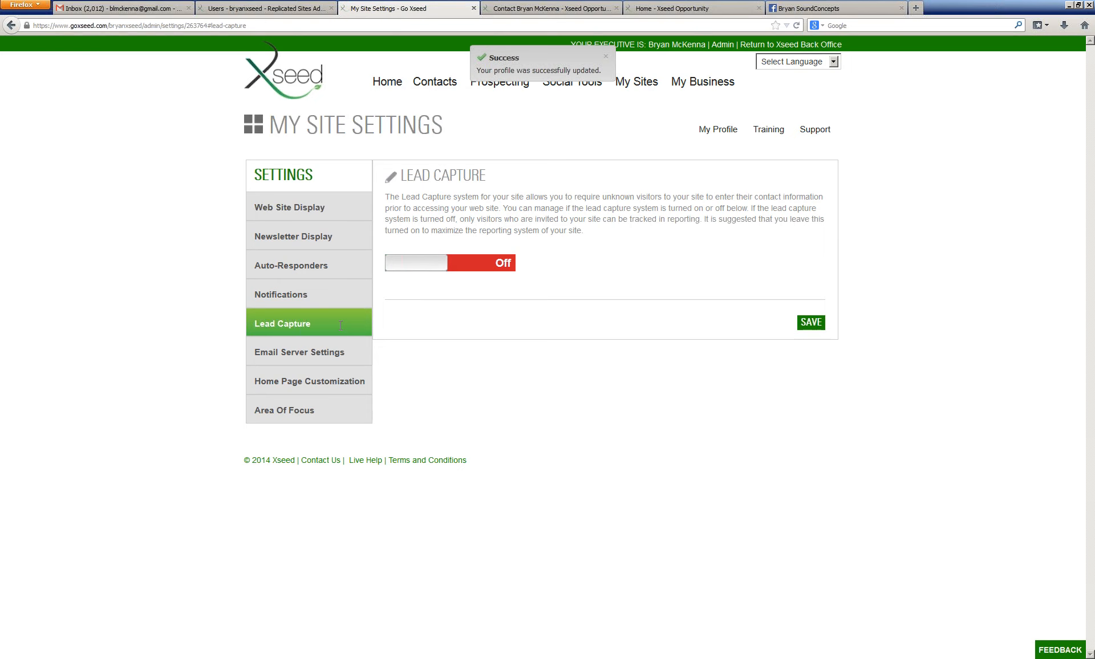
Step: Review the Email Server Settings, Home Page Customization and Area Of Focus sections
{"action": "left_click", "coordinate": [312, 352]}
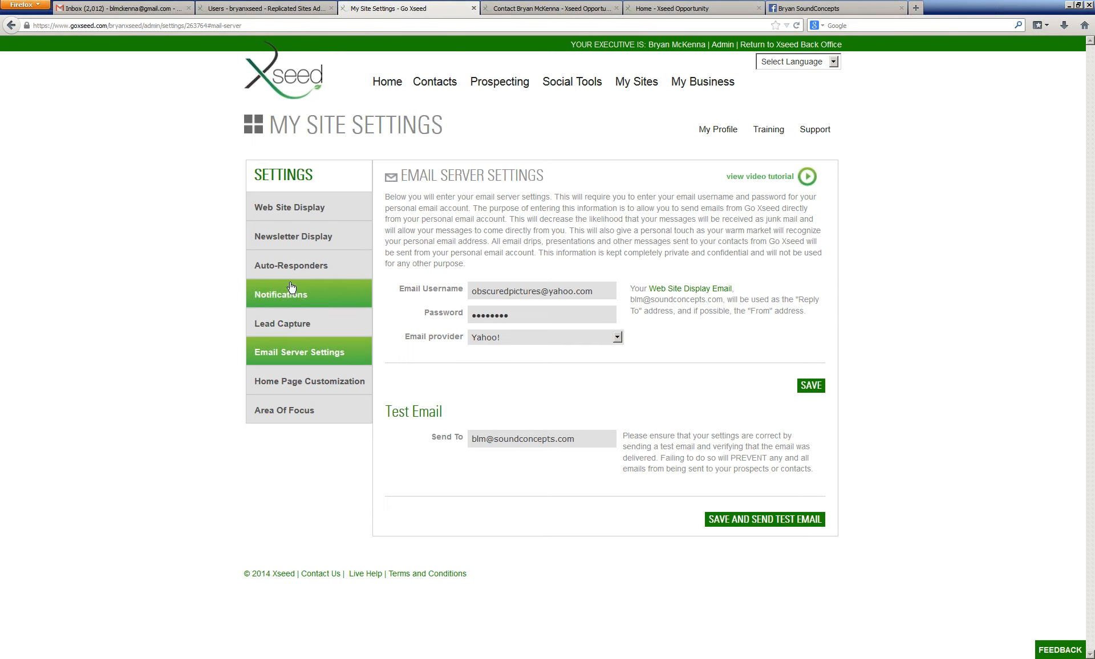
{"action": "left_click", "coordinate": [308, 385]}
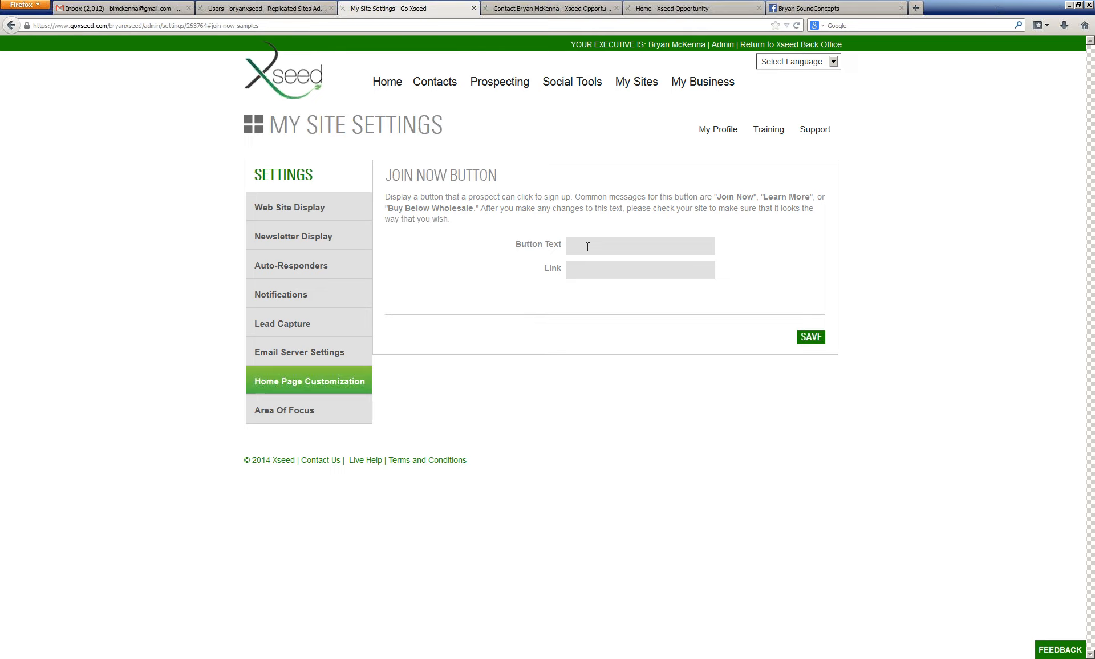
{"action": "left_click", "coordinate": [323, 404]}
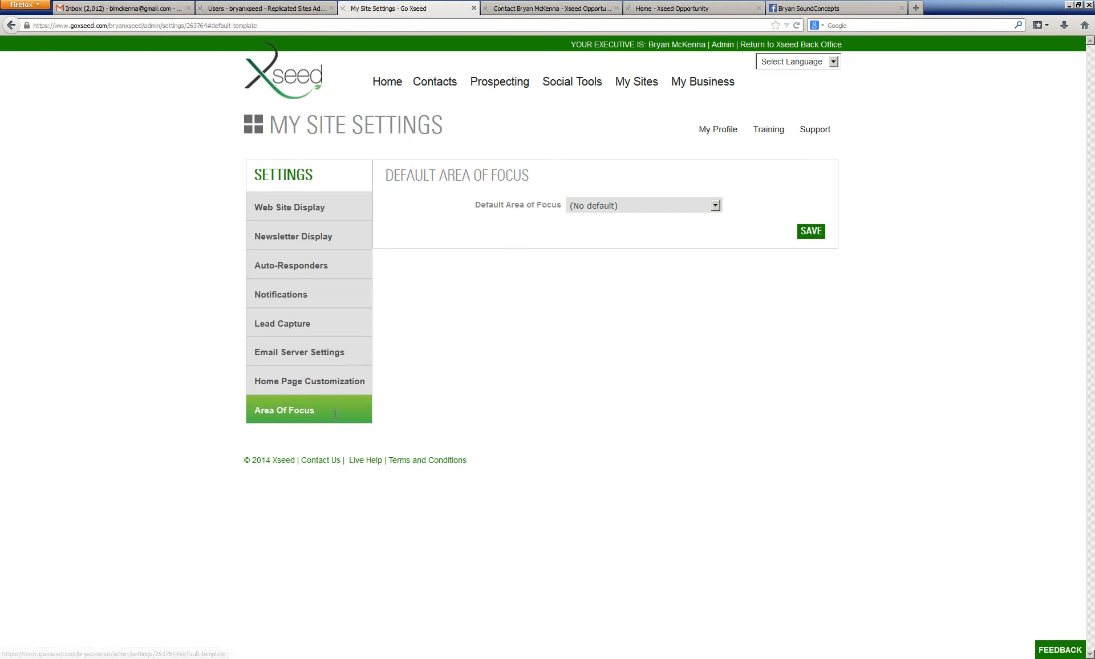
Step: Try My Xseed Products and Xseed Lifestyle as the Default Area of Focus, then reselect (No default)
{"action": "left_click", "coordinate": [649, 205]}
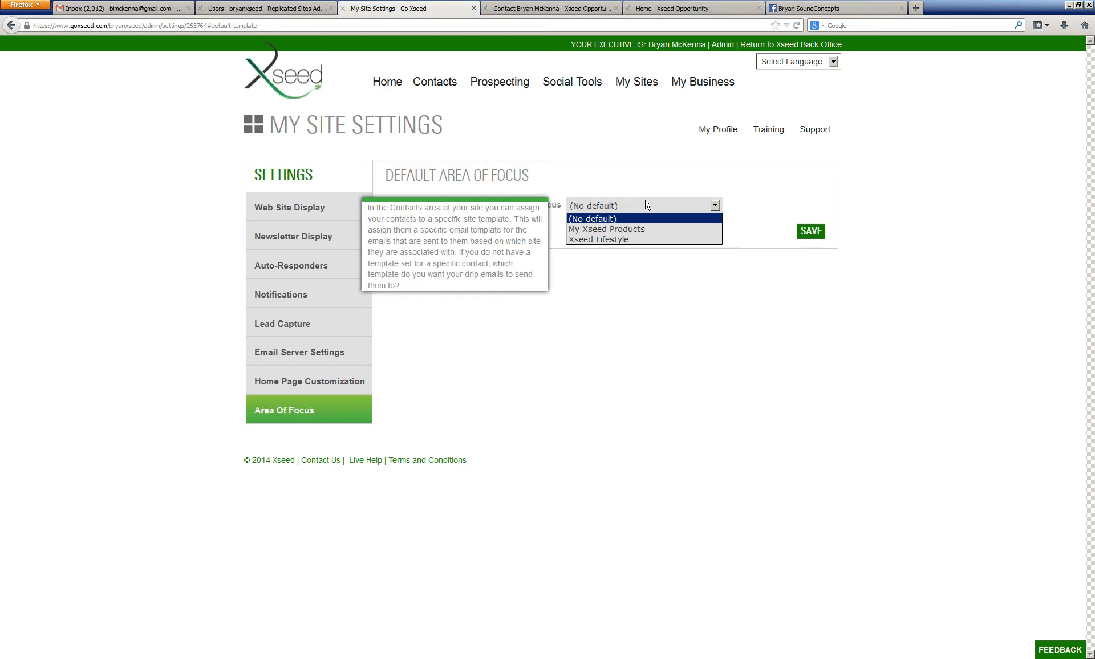
{"action": "left_click", "coordinate": [607, 229]}
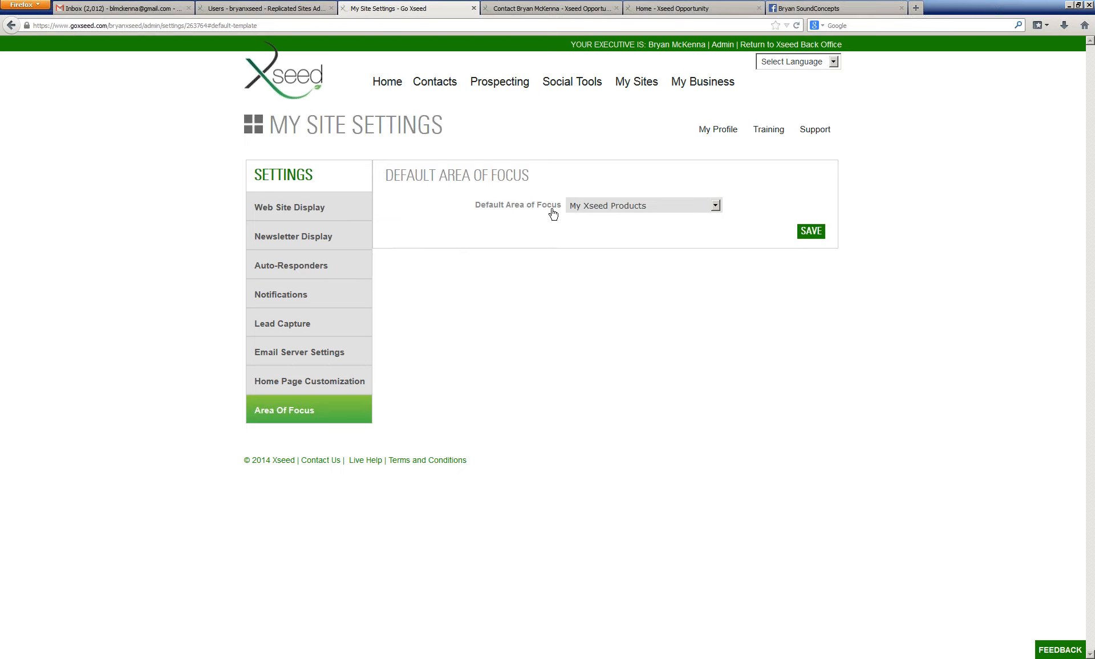
{"action": "left_click", "coordinate": [657, 211]}
{"action": "left_click", "coordinate": [648, 239]}
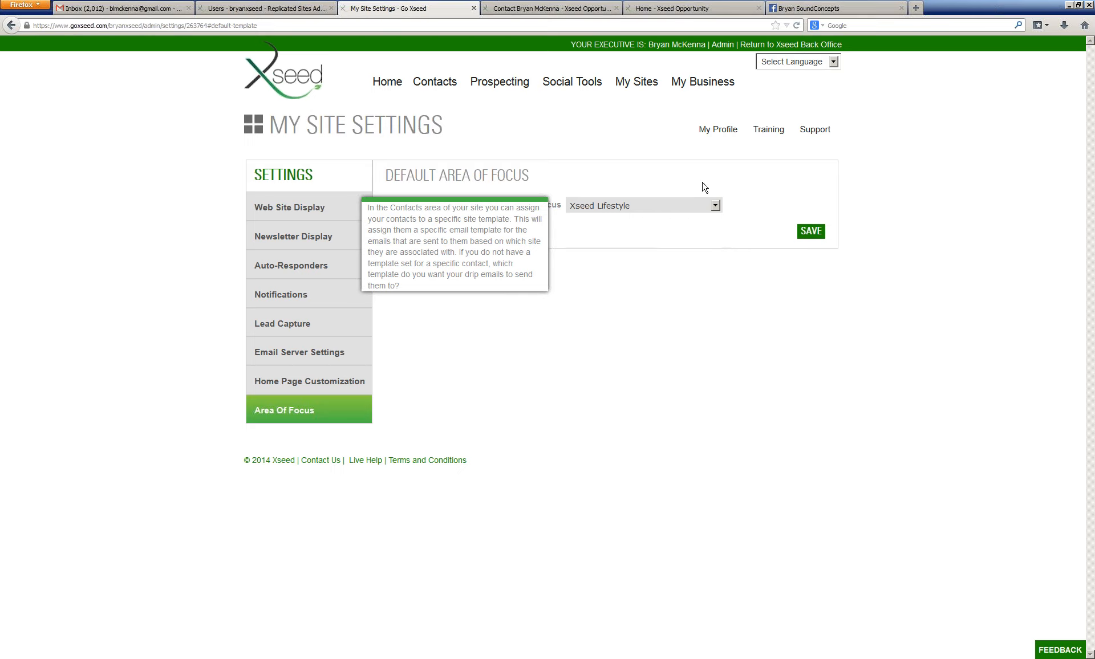
{"action": "left_click", "coordinate": [697, 205]}
{"action": "left_click", "coordinate": [685, 219]}
Step: Review each settings section in turn from Web Site Display through Email Server Settings
{"action": "mouse_move", "coordinate": [712, 130]}
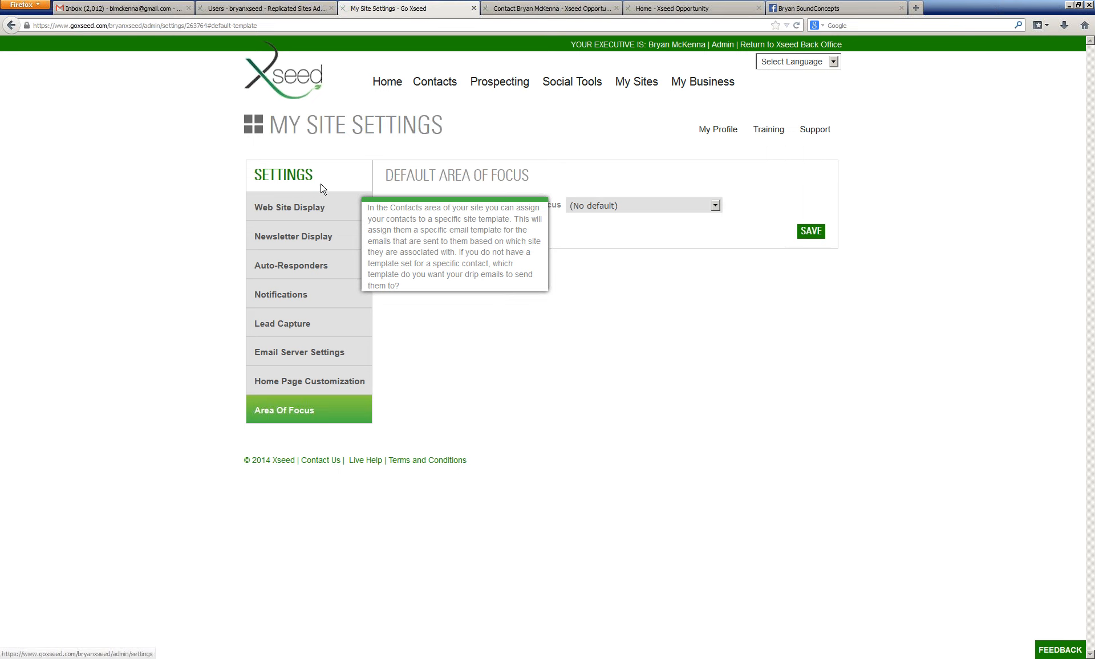
{"action": "left_click", "coordinate": [293, 208]}
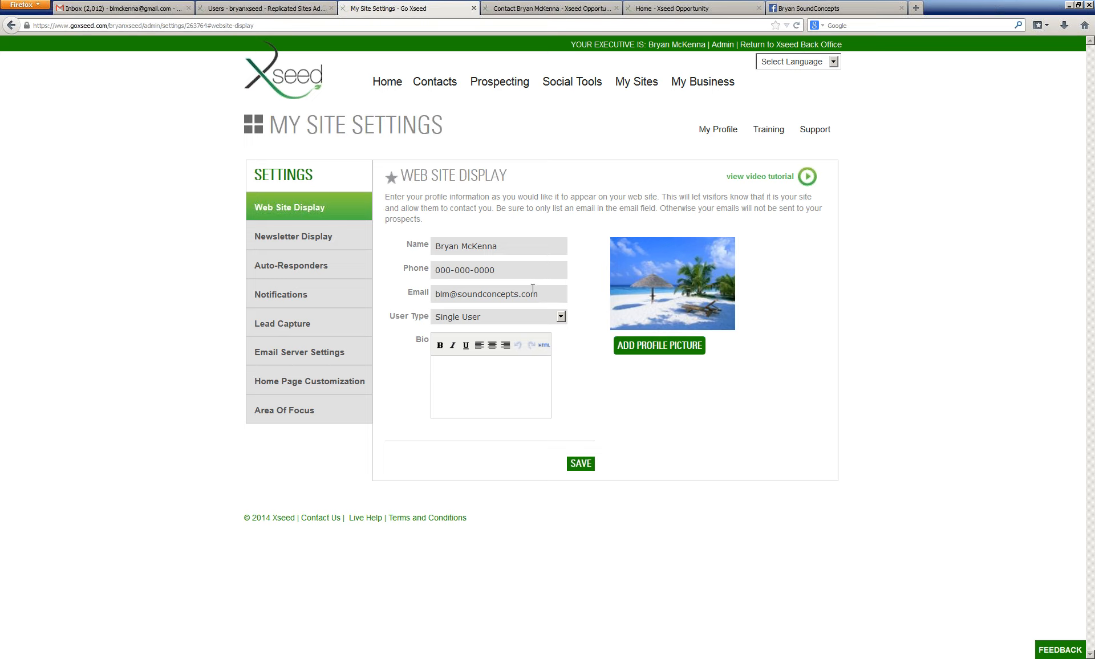
{"action": "left_click", "coordinate": [343, 252]}
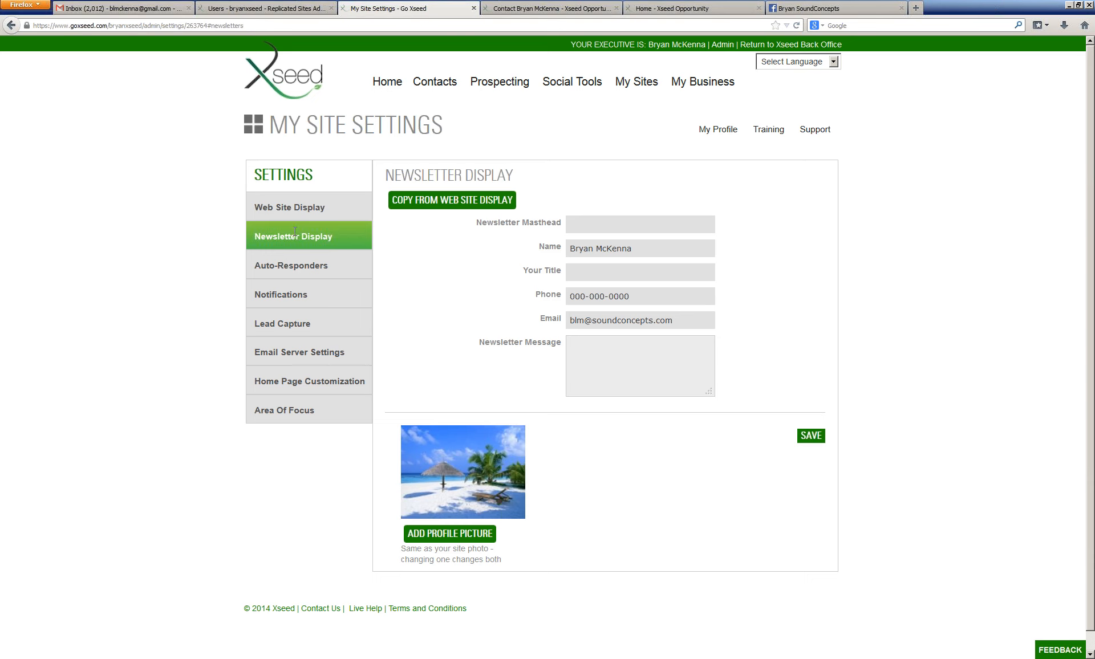
{"action": "left_click", "coordinate": [291, 263]}
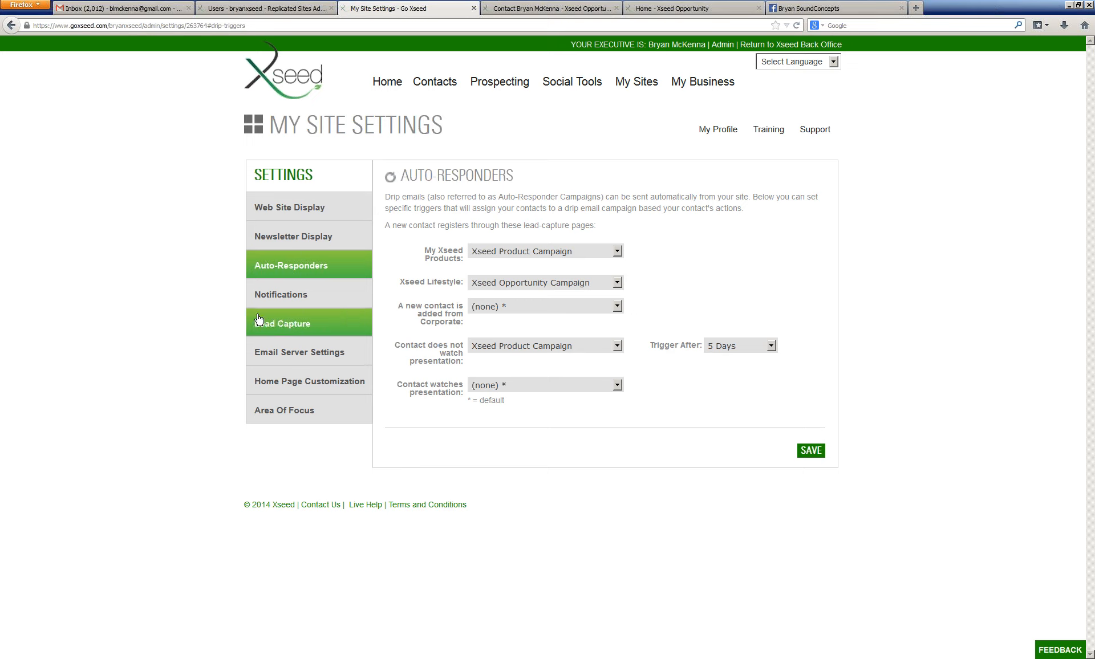
{"action": "left_click", "coordinate": [314, 289]}
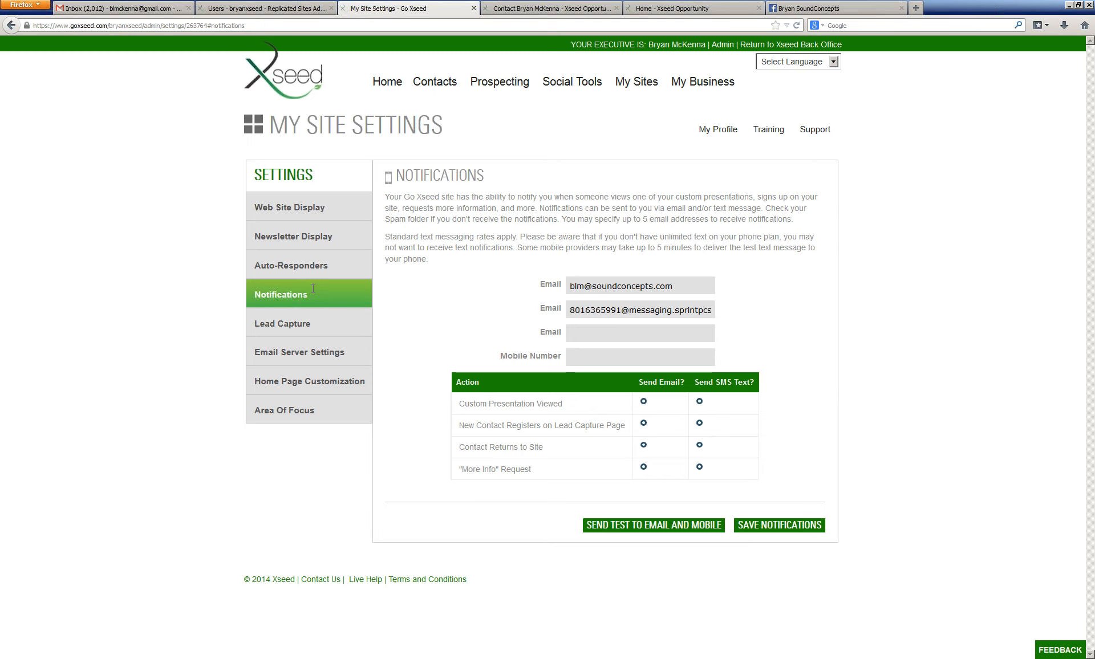
{"action": "left_click", "coordinate": [279, 325]}
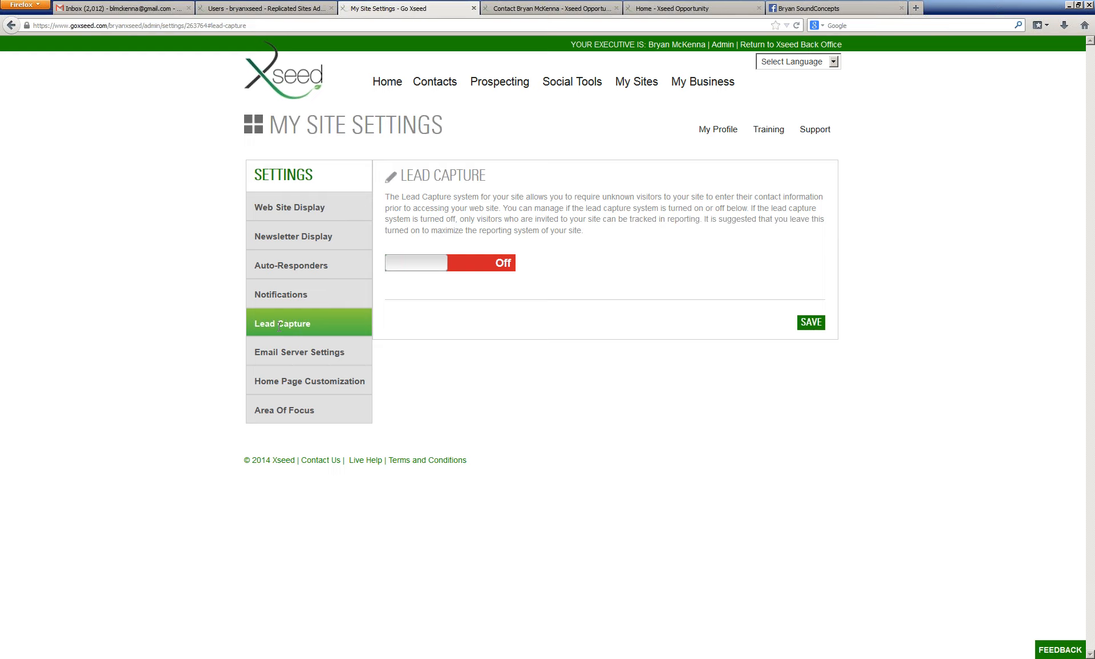
{"action": "left_click", "coordinate": [300, 356]}
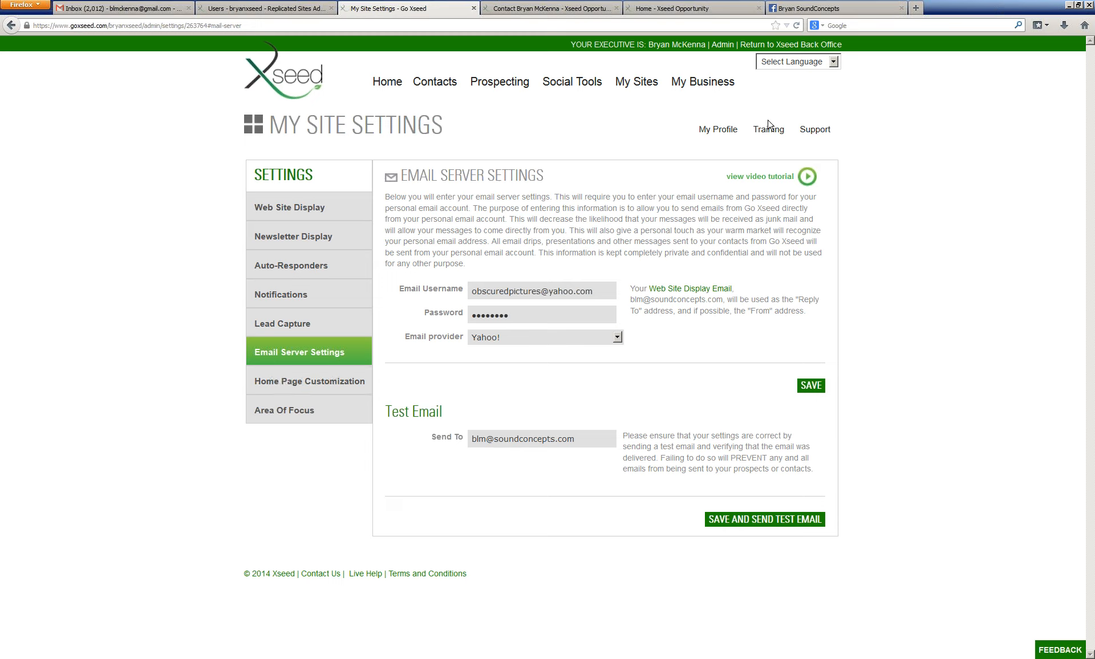
Step: Revisit Home Page Customization and Area Of Focus, selecting (No default) as the Default Area of Focus
{"action": "mouse_move", "coordinate": [718, 132]}
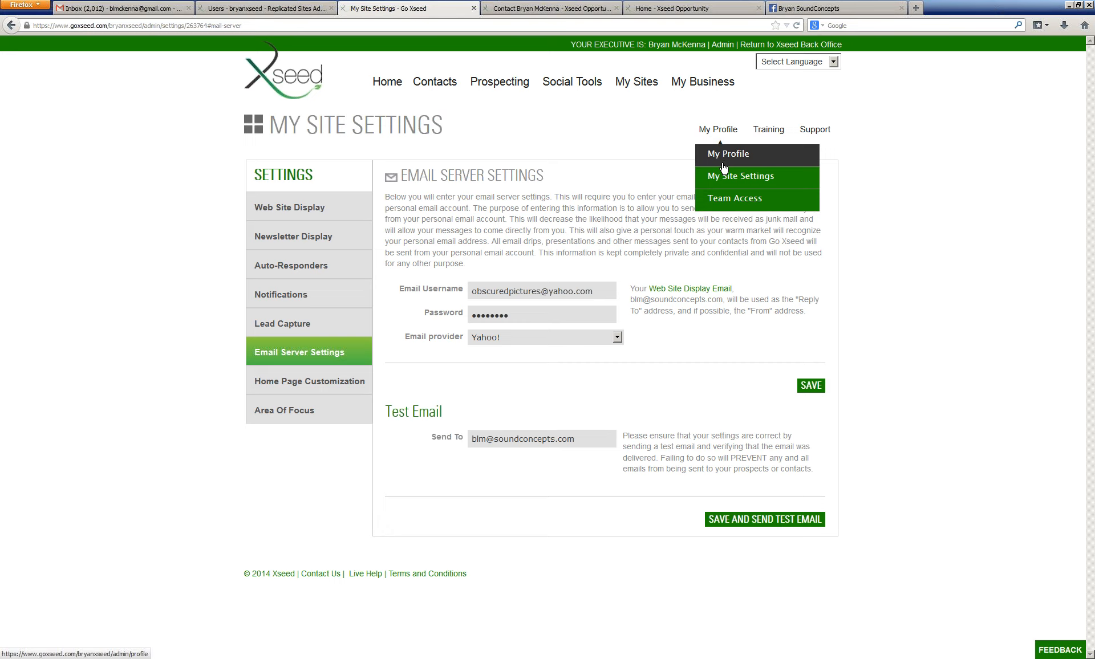
{"action": "left_click", "coordinate": [297, 381]}
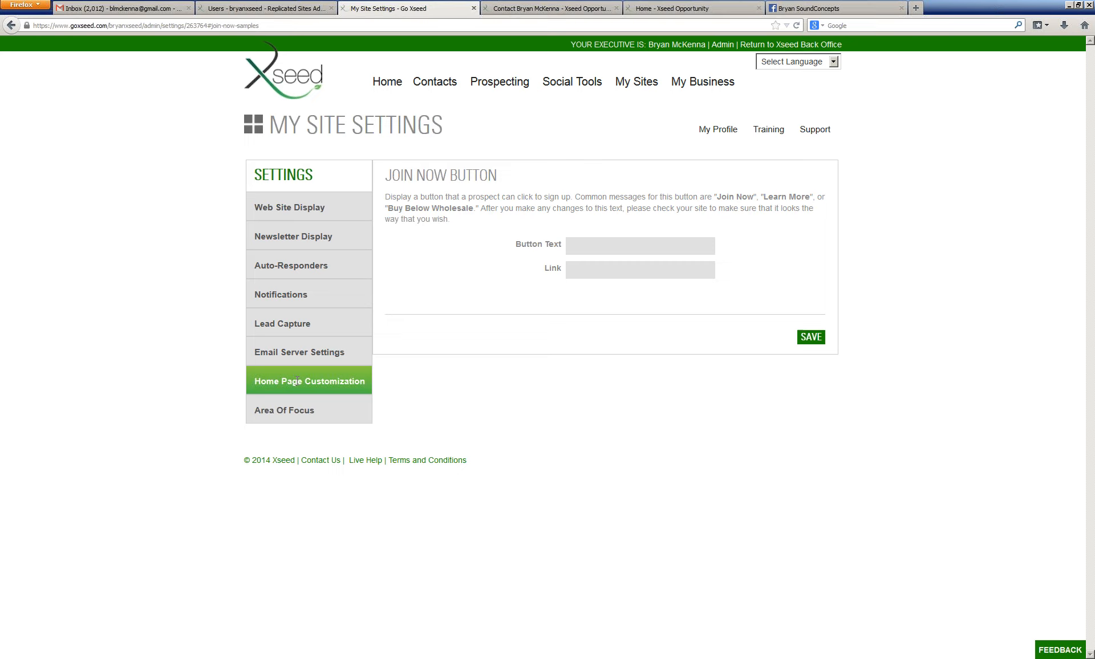
{"action": "left_click", "coordinate": [306, 413]}
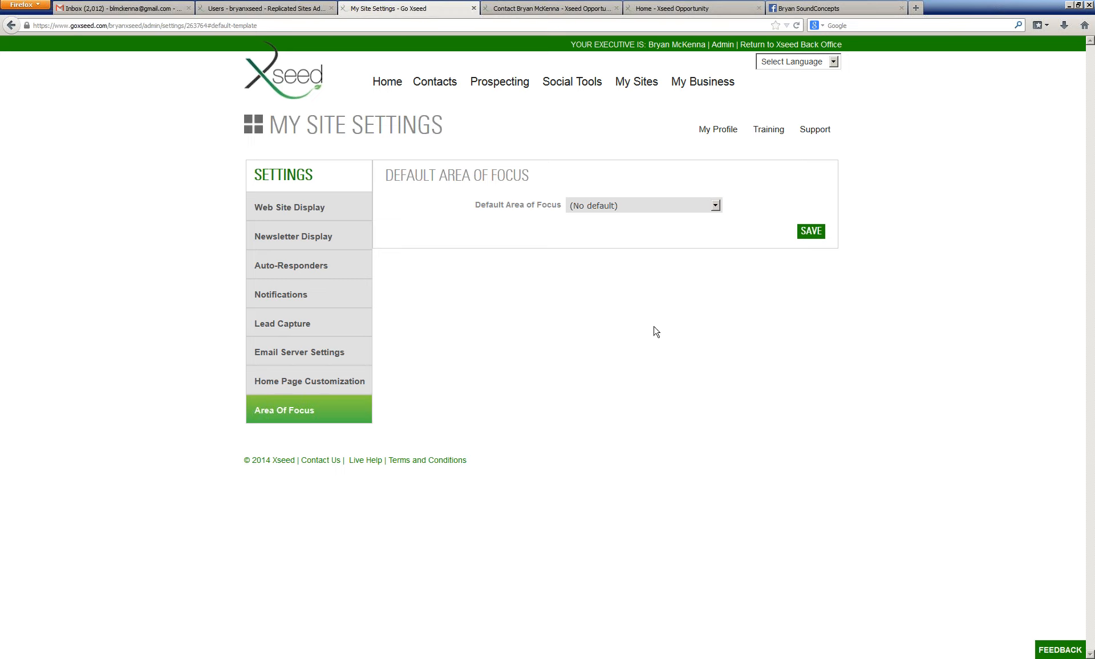
{"action": "left_click", "coordinate": [694, 212]}
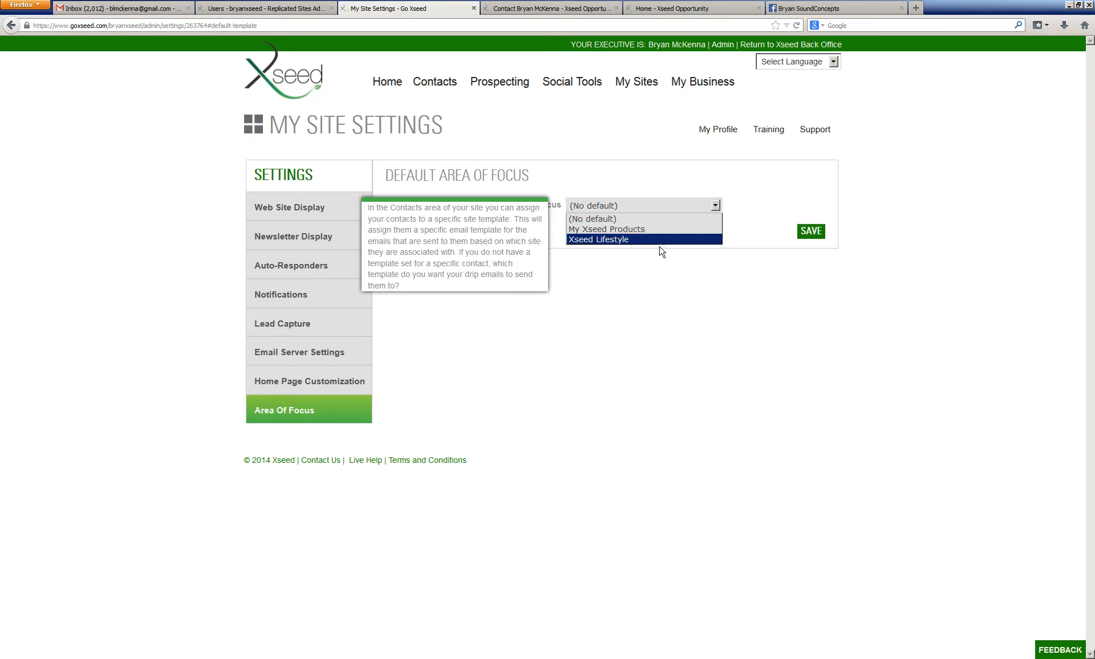
{"action": "left_click", "coordinate": [672, 218]}
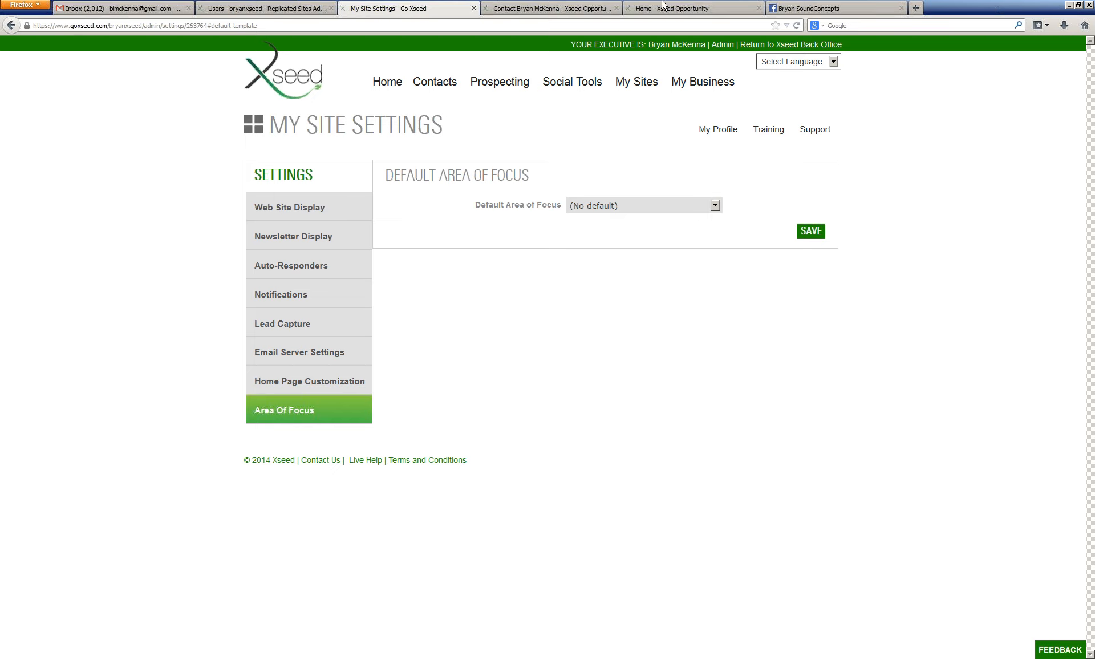
Step: Open Team Access and save a team access code under My Team Settings
{"action": "mouse_move", "coordinate": [736, 137]}
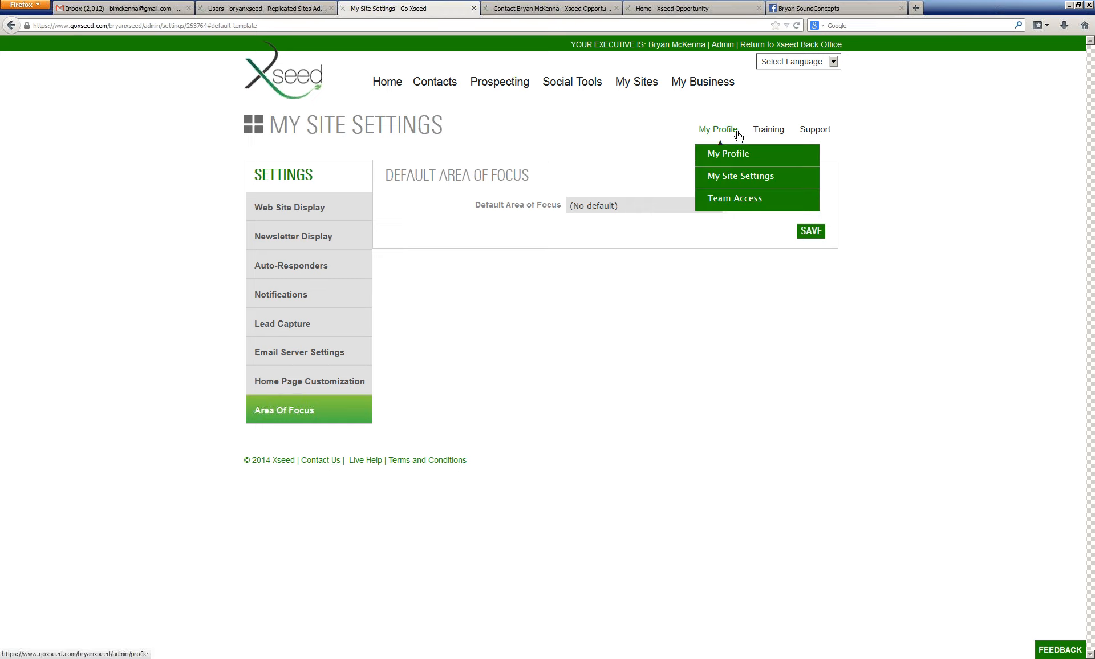
{"action": "left_click", "coordinate": [734, 204]}
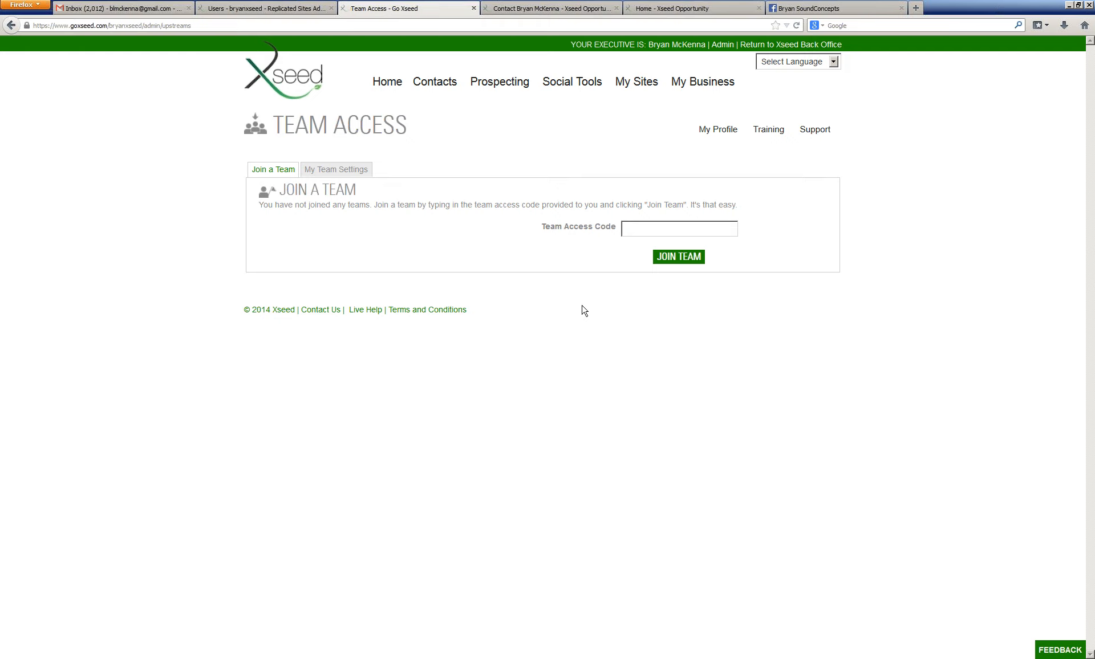
{"action": "left_click", "coordinate": [323, 170]}
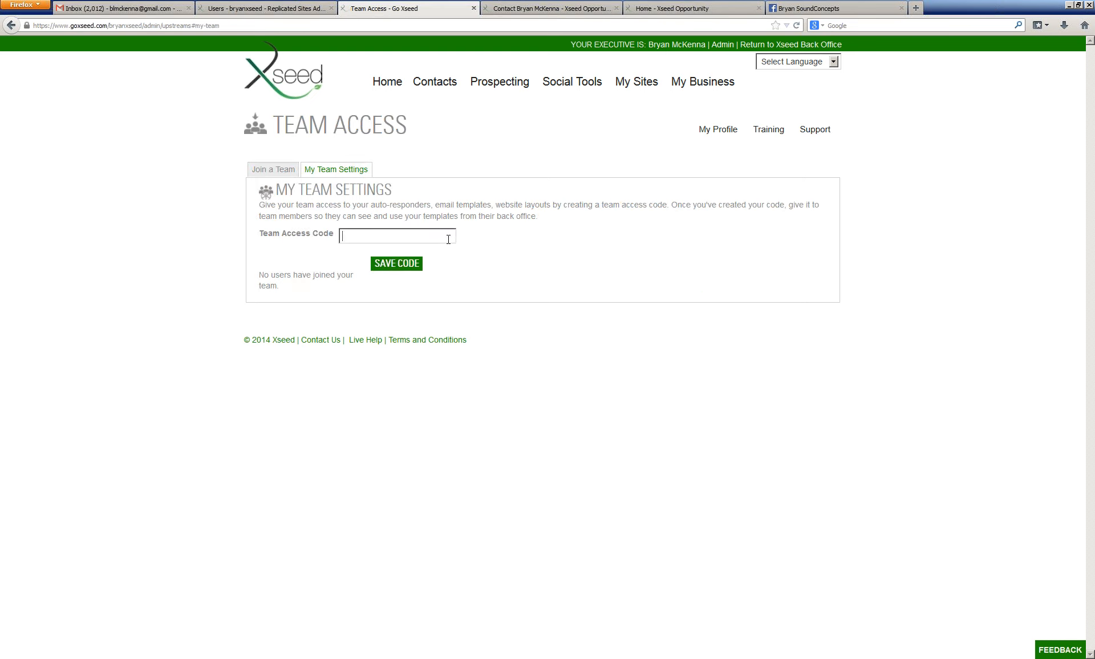
{"action": "left_click", "coordinate": [412, 269]}
Step: Compare the Join a Team and My Team Settings tabs
{"action": "left_click", "coordinate": [272, 171]}
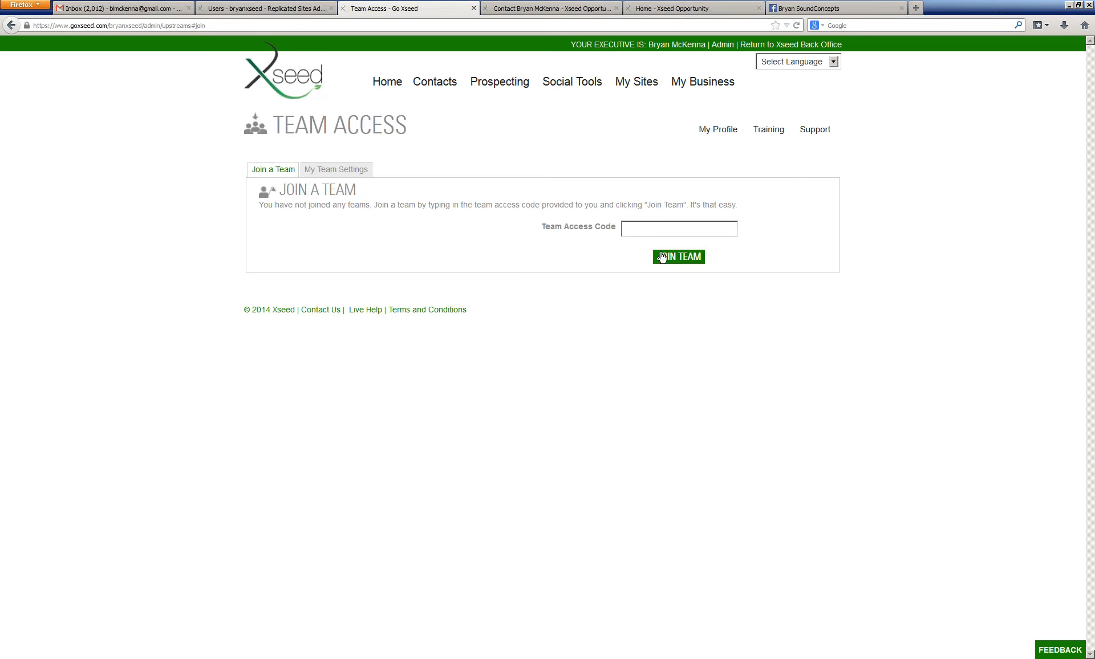
{"action": "left_click", "coordinate": [346, 171]}
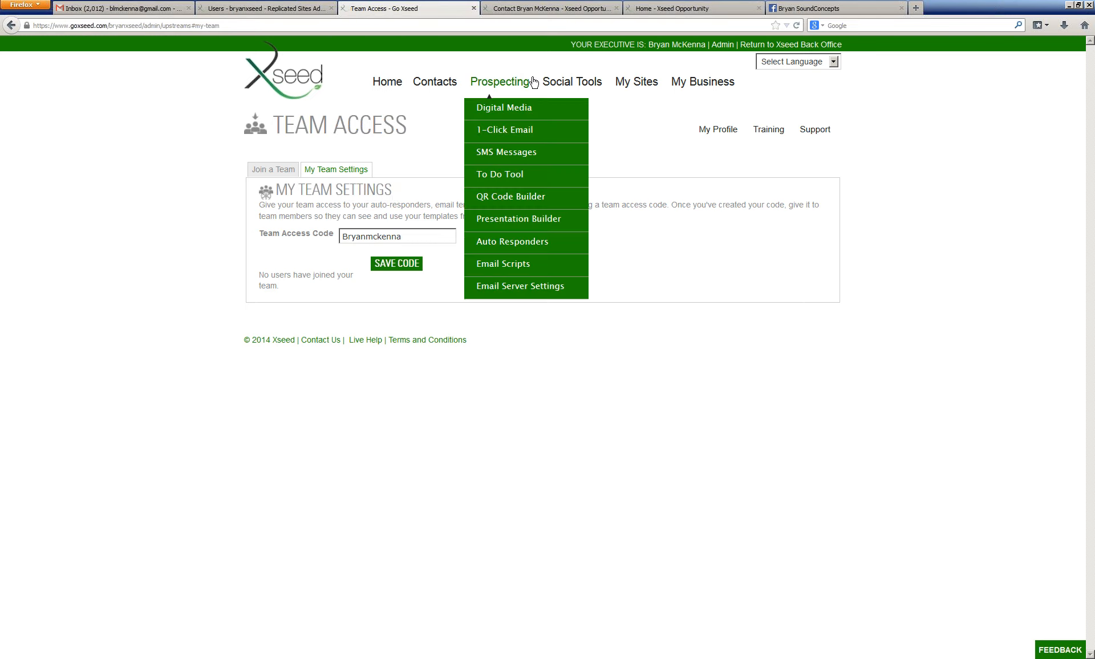
{"action": "mouse_move", "coordinate": [521, 90]}
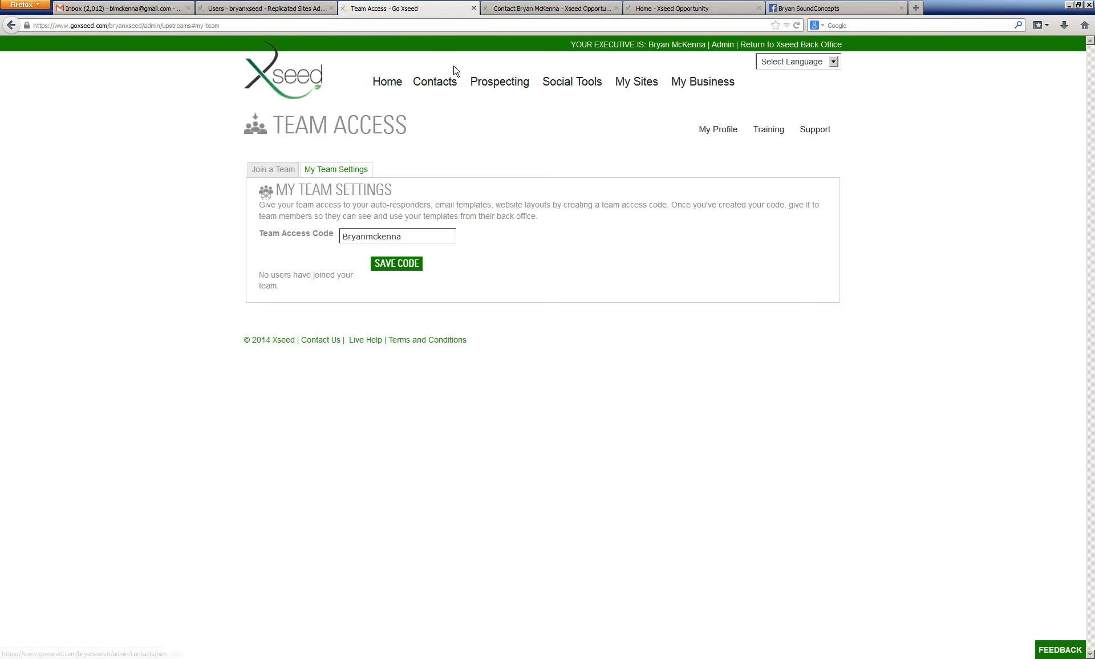
{"action": "mouse_move", "coordinate": [488, 84]}
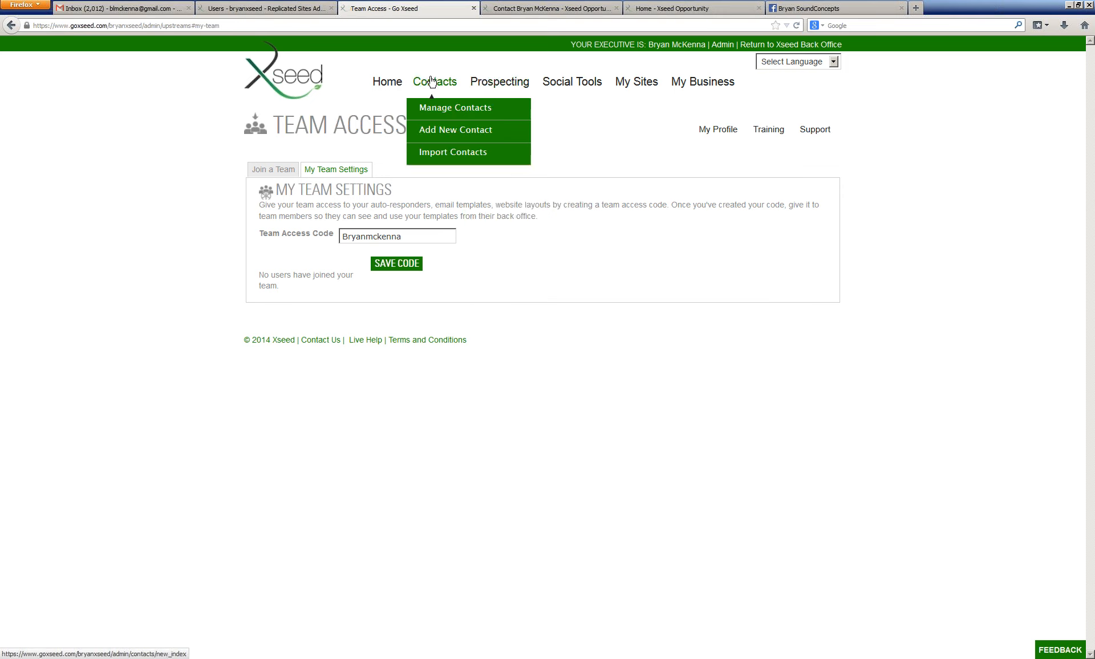